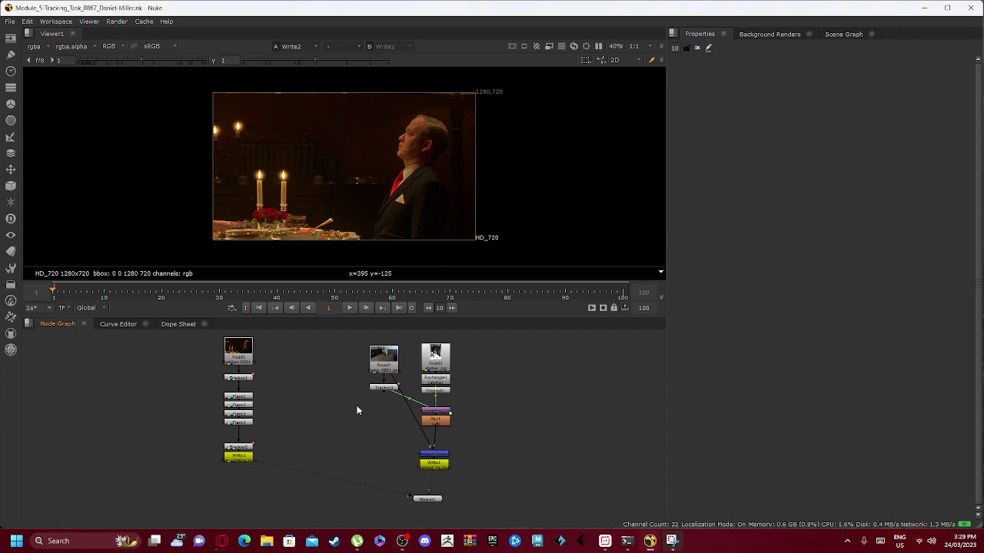
Open the Read1 node's properties and examine the candle-lit dinner footage up close during playback, then return near its start
{"action": "middle_click_drag", "start_coordinate": [306, 402], "coordinate": [388, 429]}
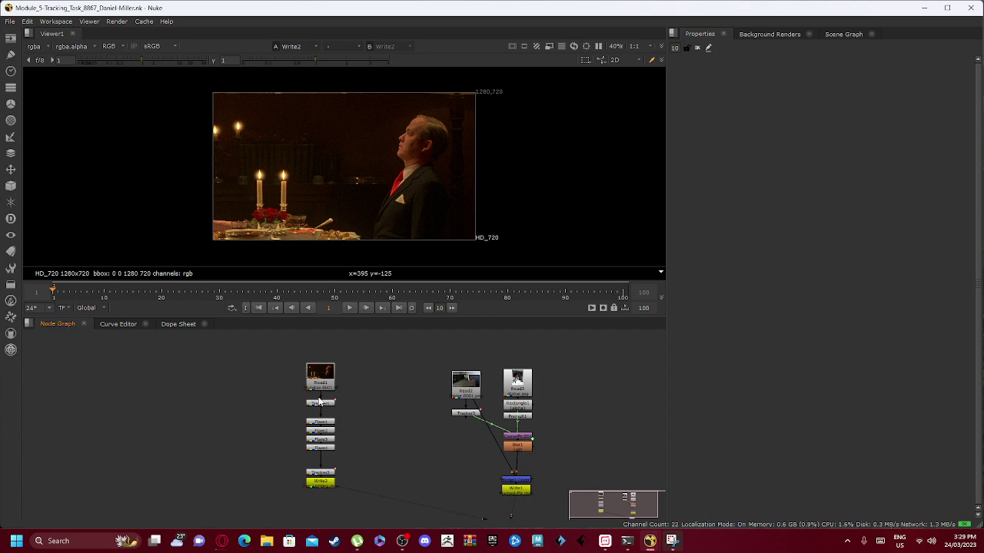
{"action": "middle_click_drag", "start_coordinate": [382, 495], "coordinate": [395, 464]}
{"action": "scroll", "coordinate": [374, 406], "scroll_direction": "up", "scroll_amount": 4}
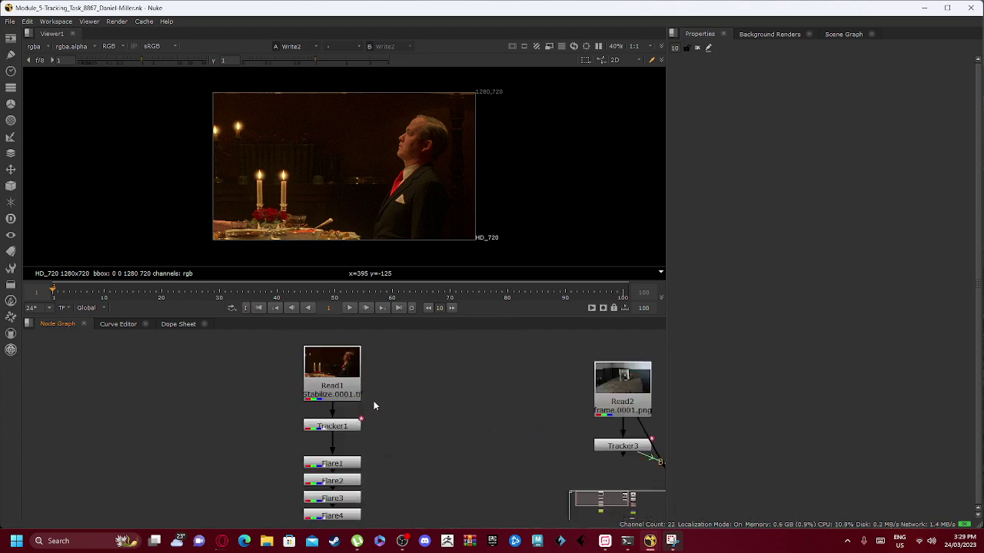
{"action": "double_click", "coordinate": [330, 375]}
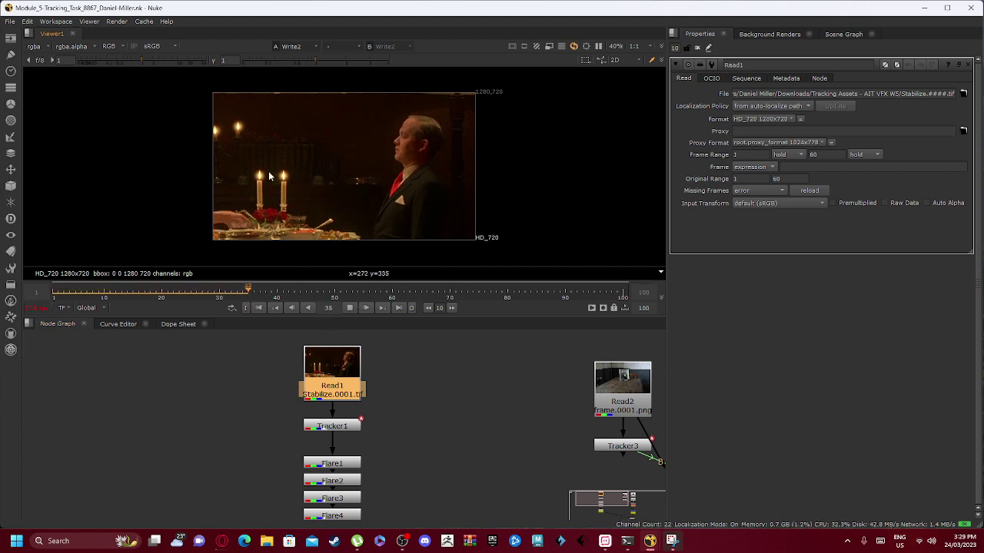
{"action": "scroll", "coordinate": [350, 218], "scroll_direction": "up", "scroll_amount": 8}
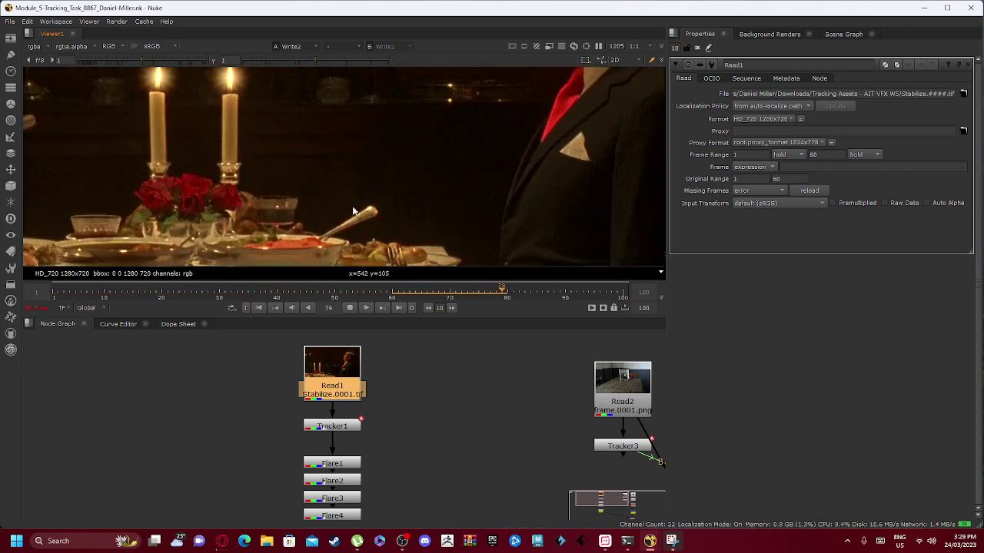
{"action": "scroll", "coordinate": [360, 218], "scroll_direction": "down", "scroll_amount": 6}
{"action": "scroll", "coordinate": [353, 209], "scroll_direction": "up", "scroll_amount": 8}
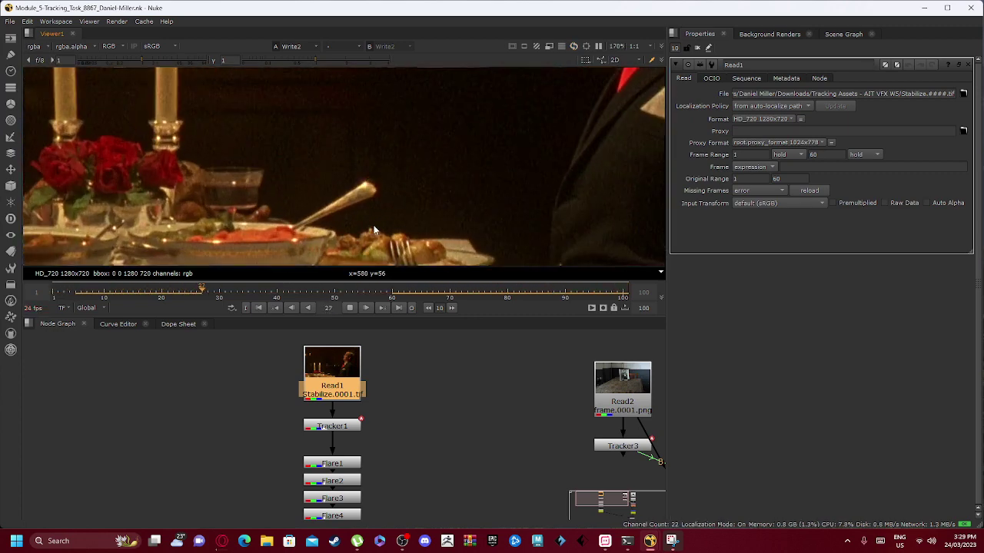
{"action": "scroll", "coordinate": [350, 206], "scroll_direction": "down", "scroll_amount": 10}
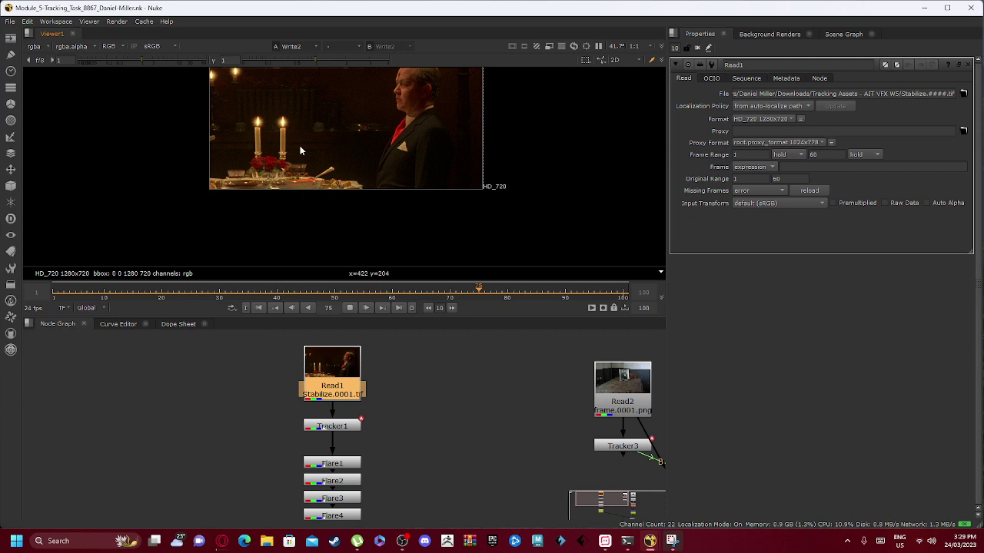
{"action": "middle_click_drag", "start_coordinate": [346, 209], "coordinate": [369, 245]}
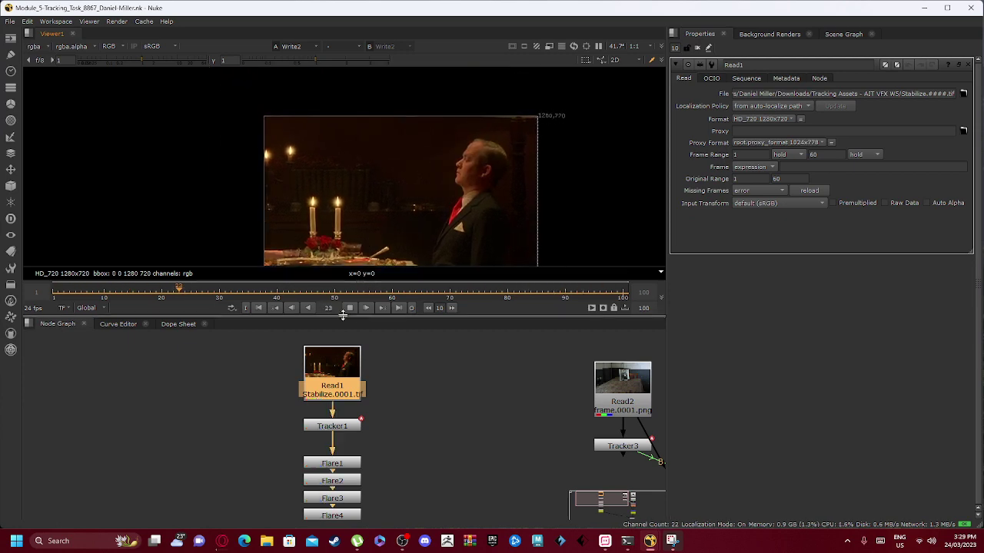
{"action": "left_click_drag", "start_coordinate": [182, 290], "coordinate": [69, 291]}
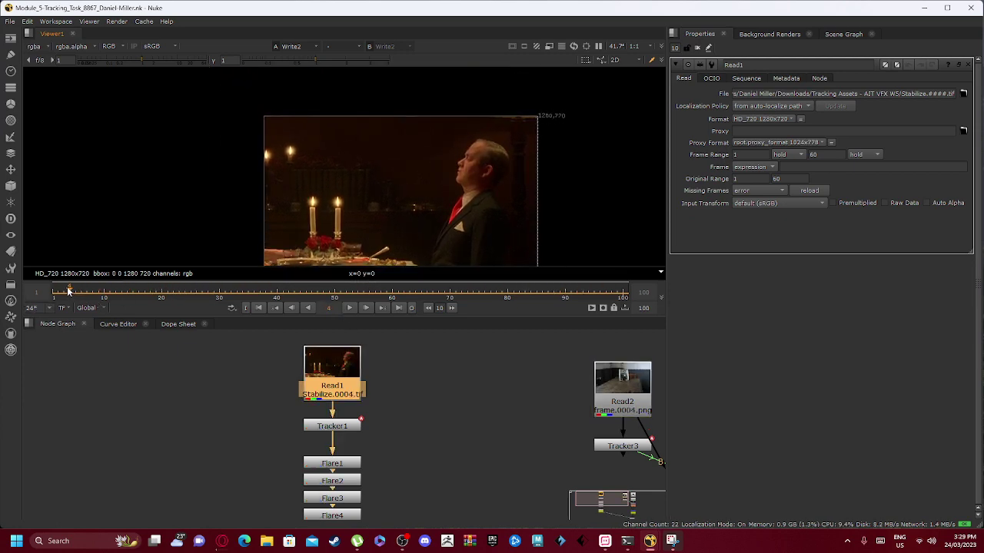
Open Tracker1's properties and examine where track 1 sits on the tip of the spoon handle
{"action": "middle_click_drag", "start_coordinate": [275, 389], "coordinate": [358, 425]}
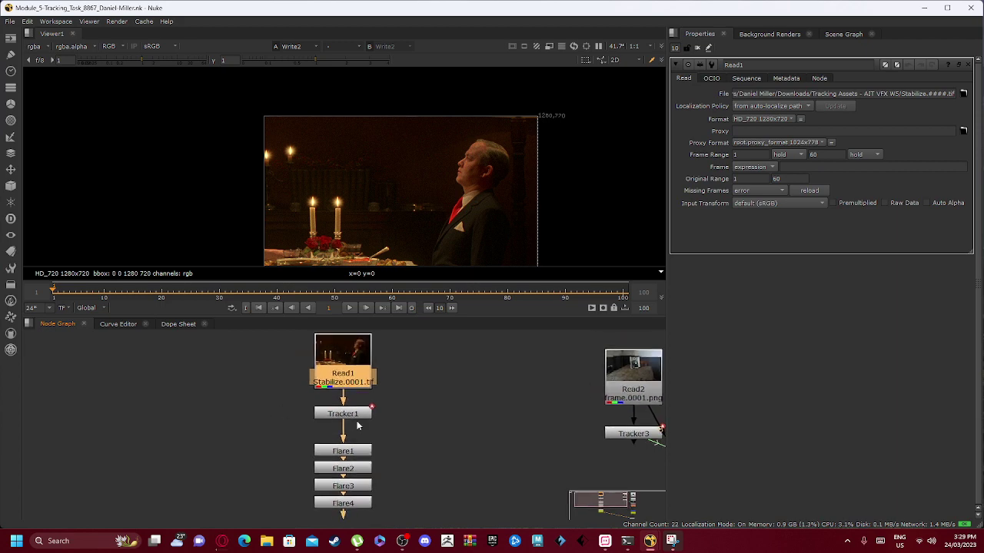
{"action": "left_click", "coordinate": [267, 394]}
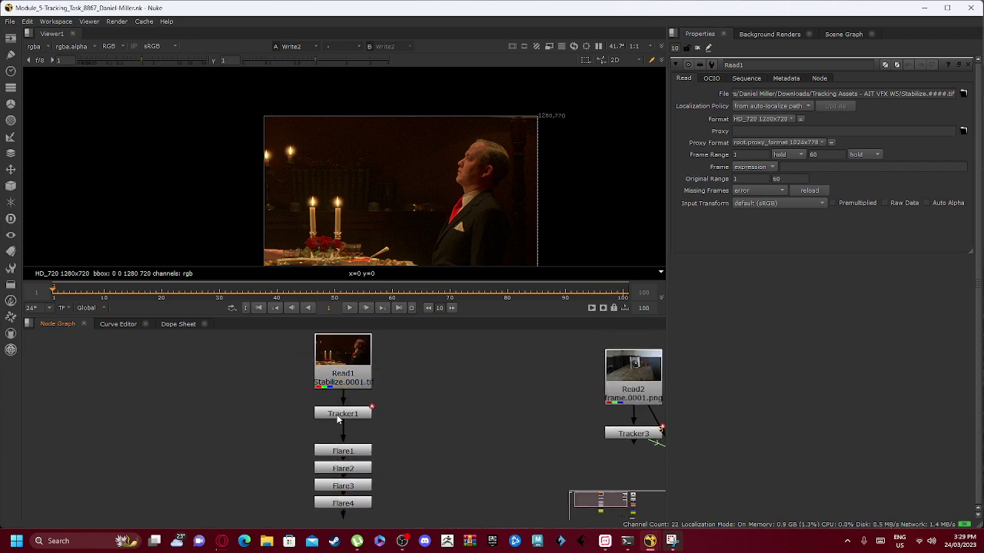
{"action": "left_click", "coordinate": [338, 415]}
{"action": "double_click", "coordinate": [338, 415]}
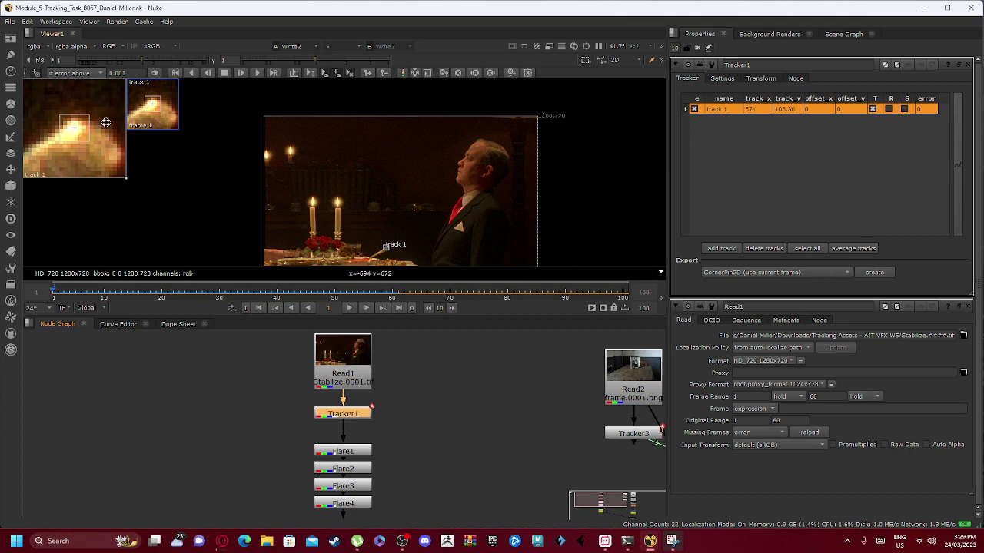
{"action": "scroll", "coordinate": [373, 235], "scroll_direction": "up", "scroll_amount": 5}
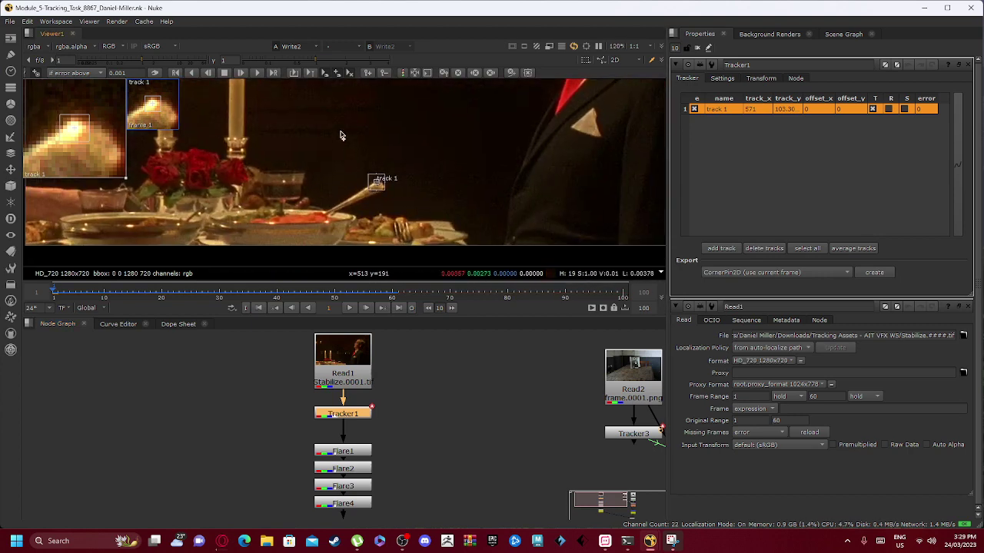
{"action": "scroll", "coordinate": [388, 208], "scroll_direction": "up", "scroll_amount": 8}
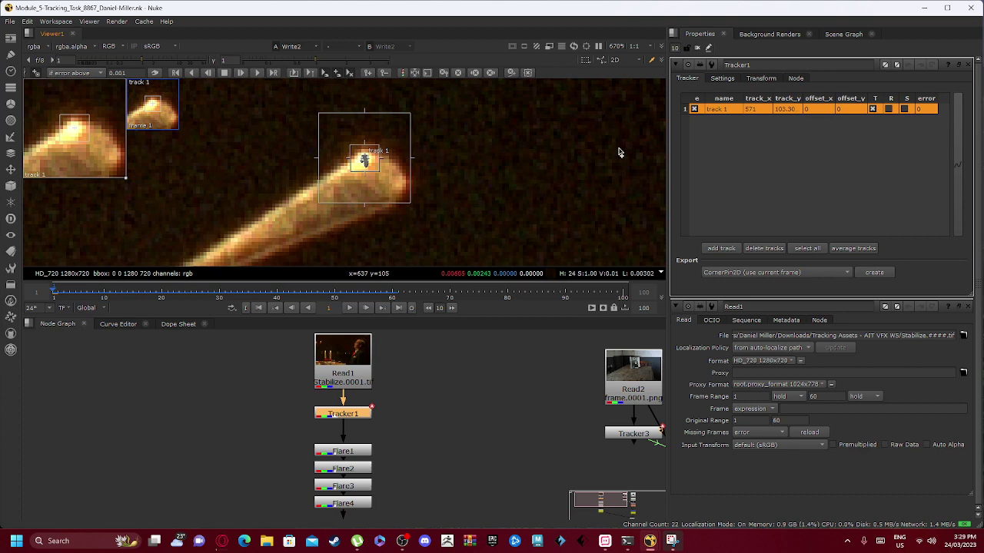
{"action": "scroll", "coordinate": [372, 163], "scroll_direction": "down", "scroll_amount": 8}
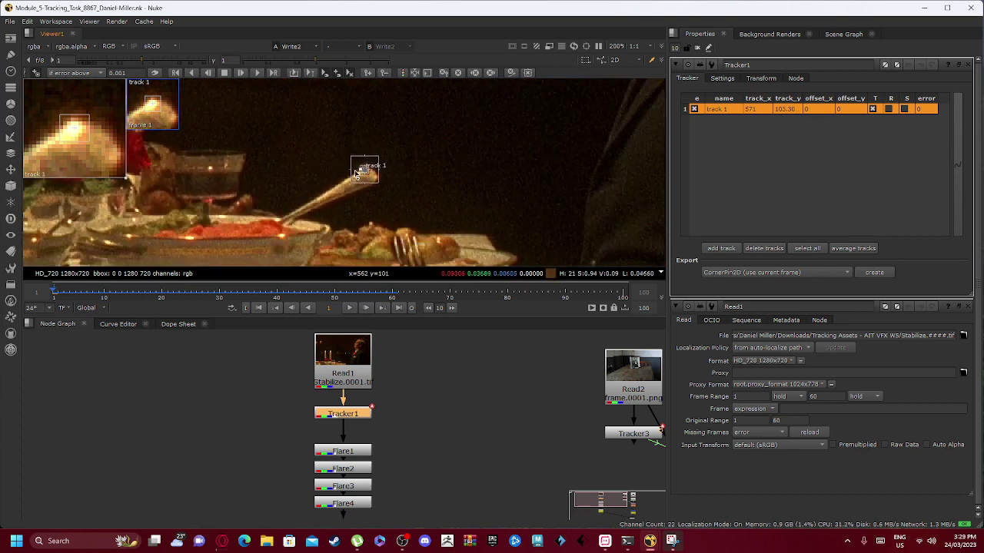
{"action": "scroll", "coordinate": [366, 165], "scroll_direction": "down", "scroll_amount": 2}
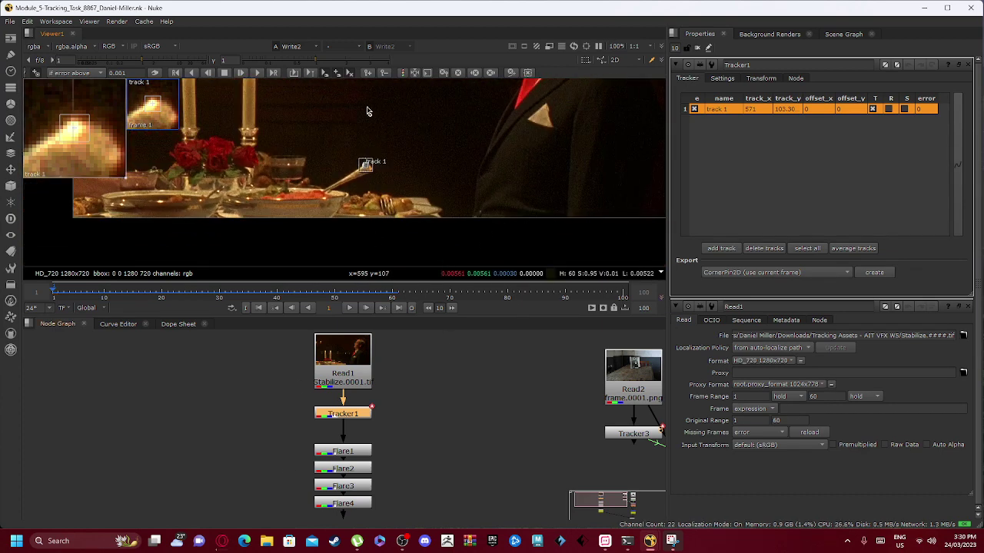
{"action": "scroll", "coordinate": [321, 194], "scroll_direction": "down", "scroll_amount": 3}
{"action": "scroll", "coordinate": [321, 194], "scroll_direction": "down", "scroll_amount": 2}
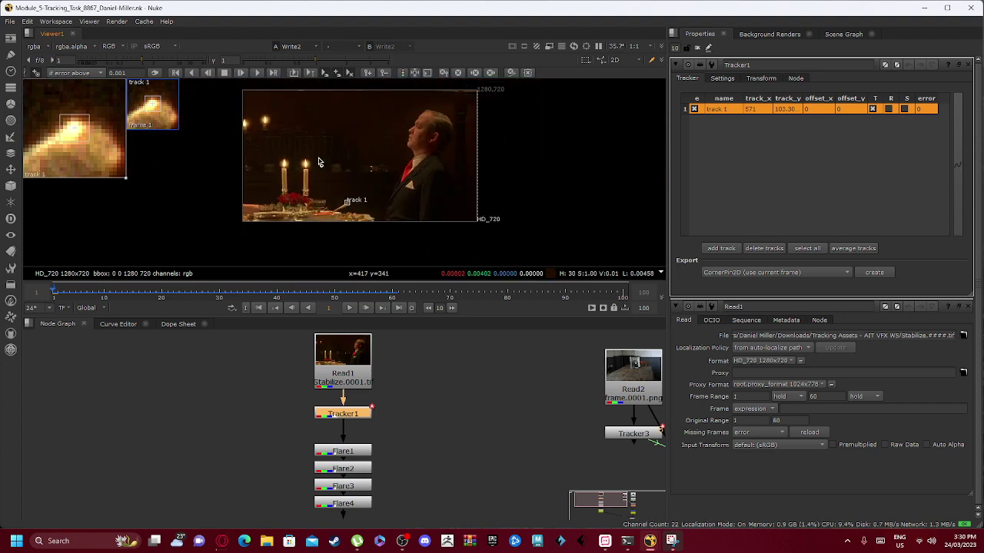
Open the properties of the Flare1, Flare2, Flare3 and Flare4 nodes and view their positions on the candle flames
{"action": "middle_click_drag", "start_coordinate": [302, 420], "coordinate": [301, 390]}
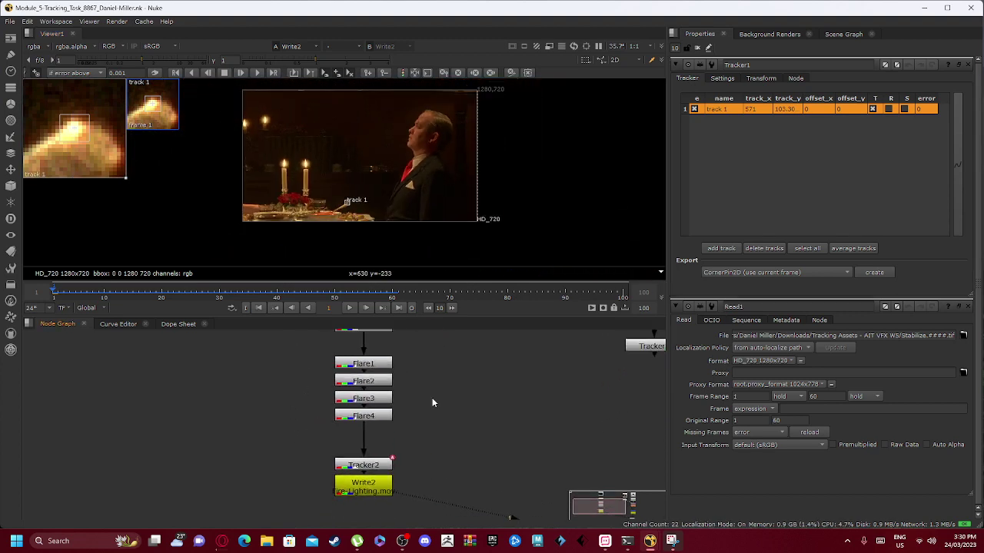
{"action": "double_click", "coordinate": [365, 365]}
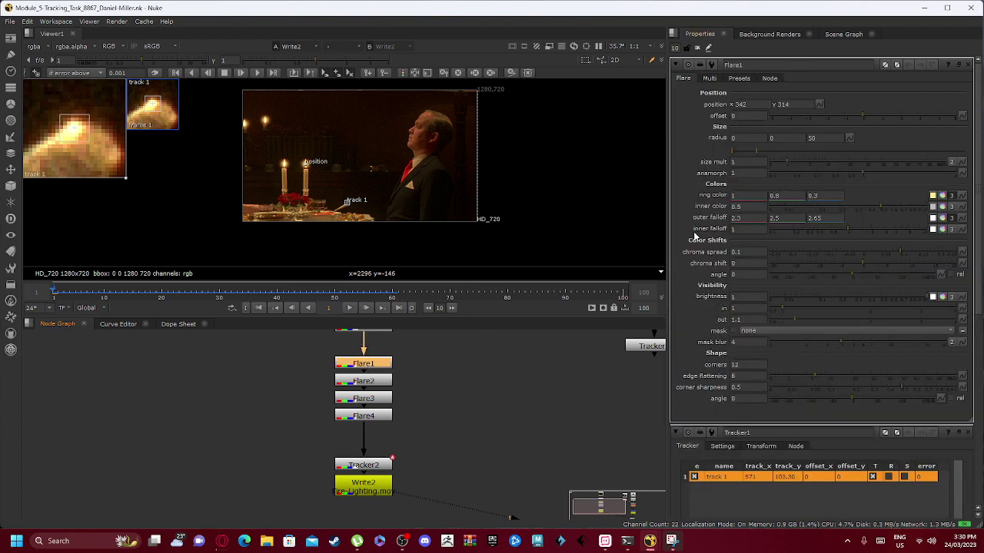
{"action": "double_click", "coordinate": [373, 381]}
{"action": "double_click", "coordinate": [369, 401]}
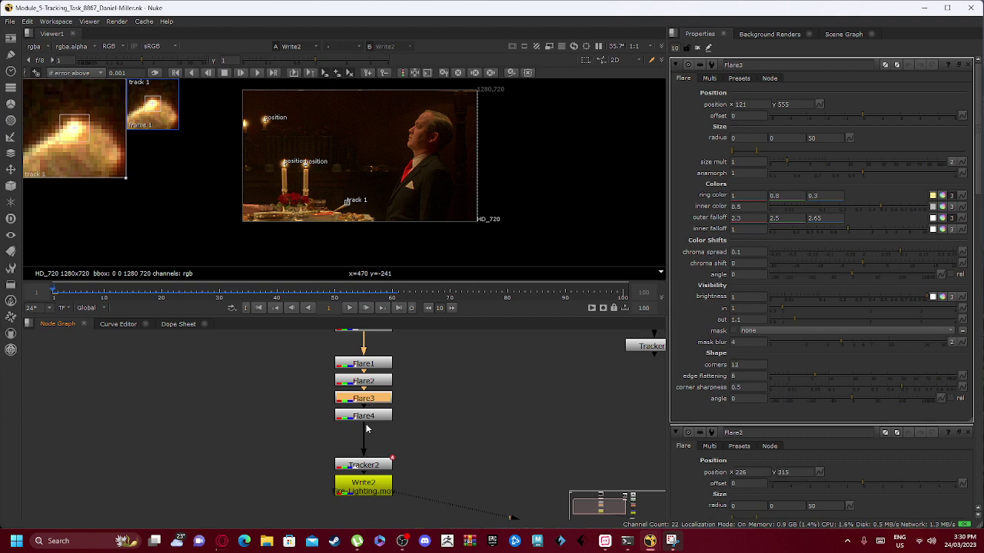
{"action": "double_click", "coordinate": [372, 417]}
{"action": "scroll", "coordinate": [297, 157], "scroll_direction": "up", "scroll_amount": 5}
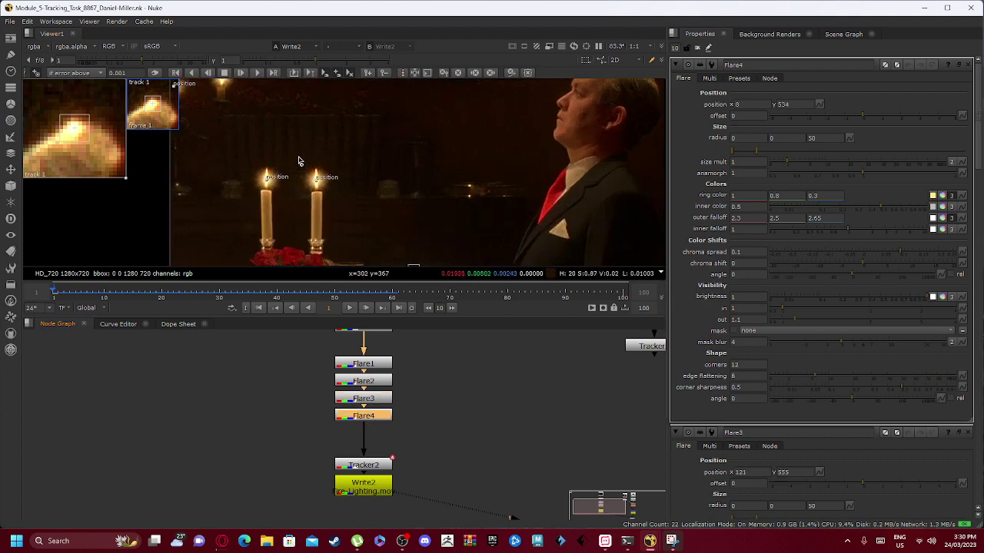
Select Flare1 and examine the flare nodes' color and falloff settings and the resulting glow around the two table candles
{"action": "left_click", "coordinate": [370, 366]}
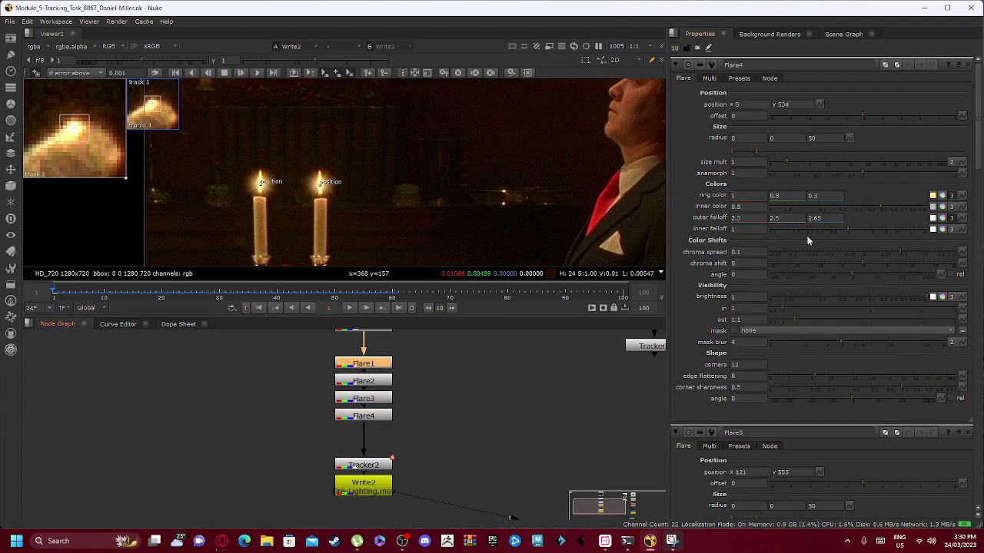
{"action": "scroll", "coordinate": [807, 240], "scroll_direction": "down", "scroll_amount": 20}
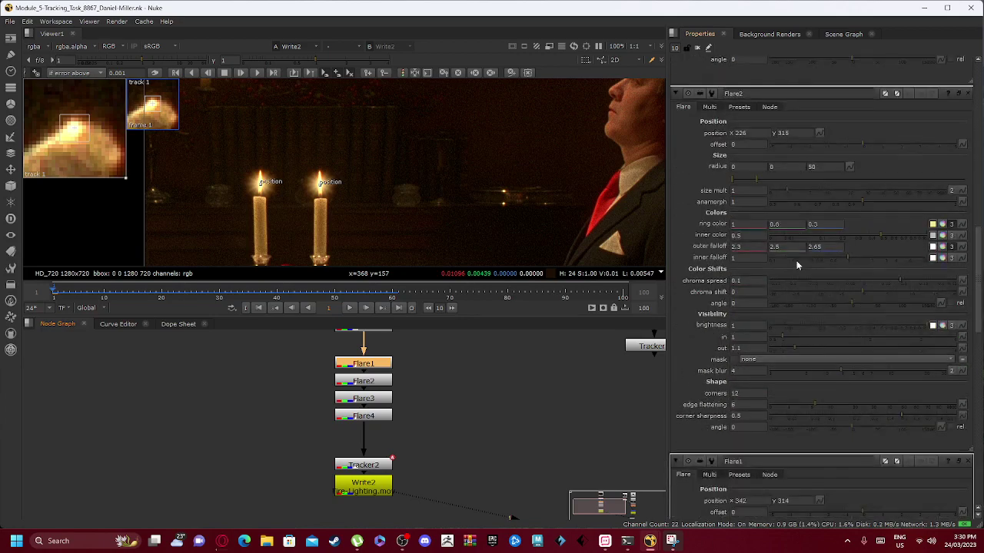
{"action": "scroll", "coordinate": [796, 262], "scroll_direction": "down", "scroll_amount": 10}
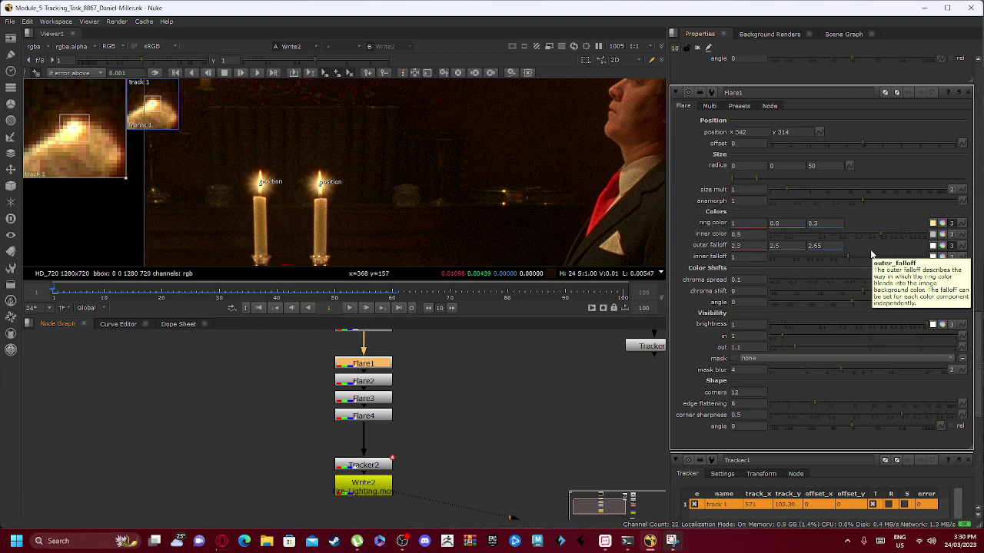
{"action": "scroll", "coordinate": [746, 264], "scroll_direction": "down", "scroll_amount": 2}
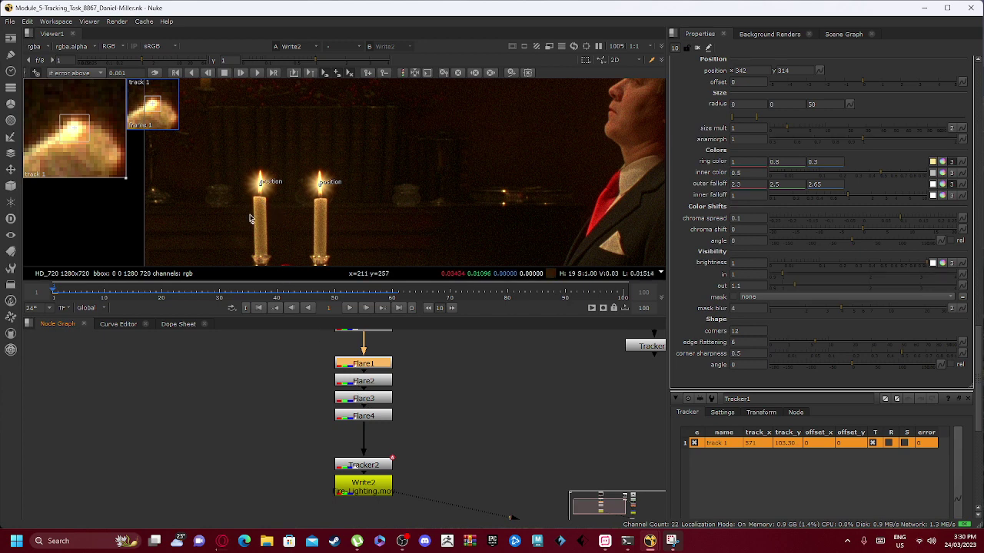
{"action": "scroll", "coordinate": [273, 212], "scroll_direction": "down", "scroll_amount": 5}
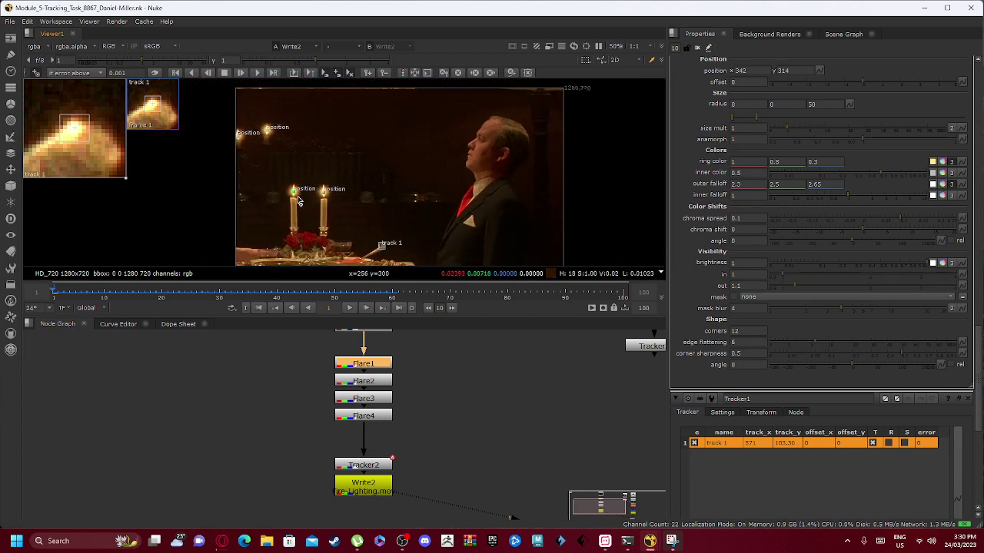
{"action": "scroll", "coordinate": [299, 202], "scroll_direction": "up", "scroll_amount": 10}
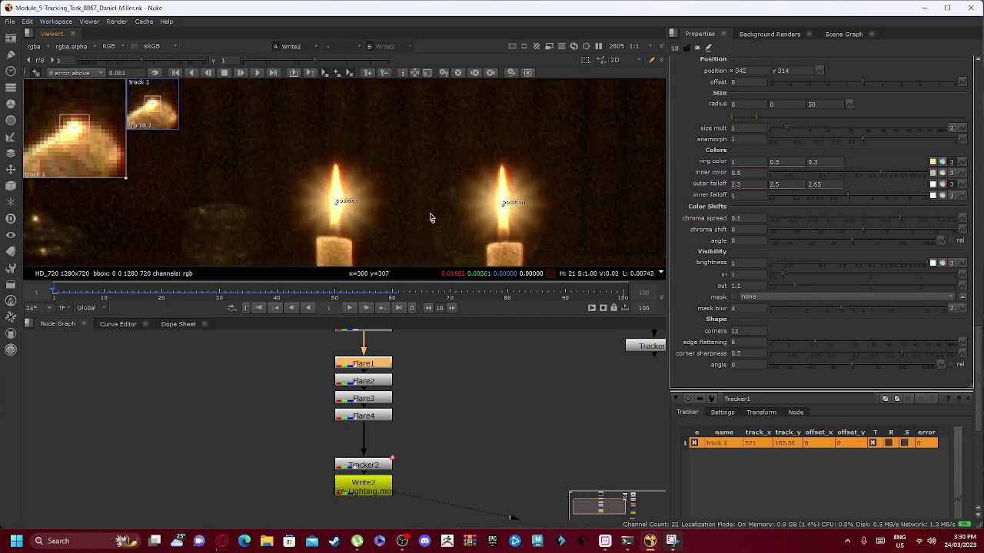
{"action": "scroll", "coordinate": [523, 227], "scroll_direction": "up", "scroll_amount": 2}
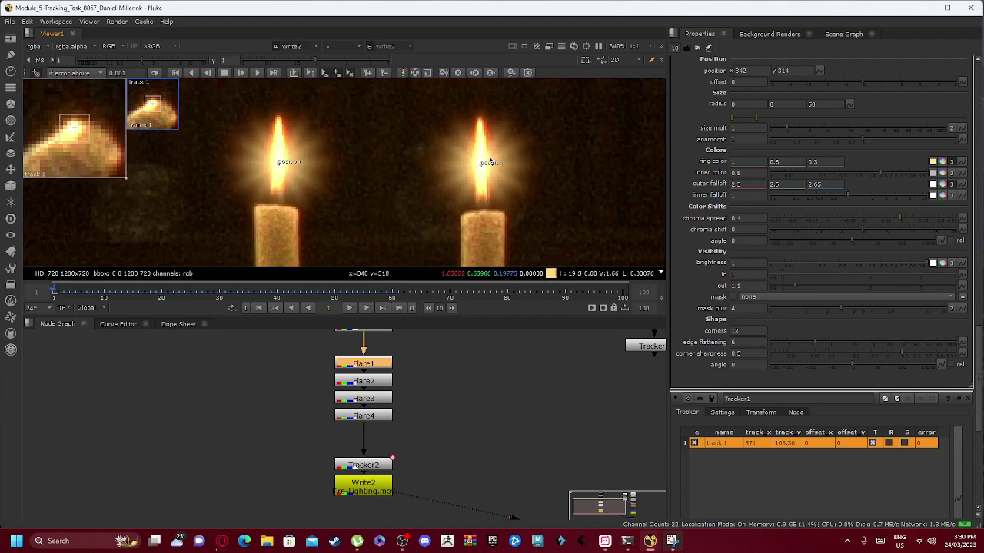
{"action": "scroll", "coordinate": [476, 166], "scroll_direction": "down", "scroll_amount": 4}
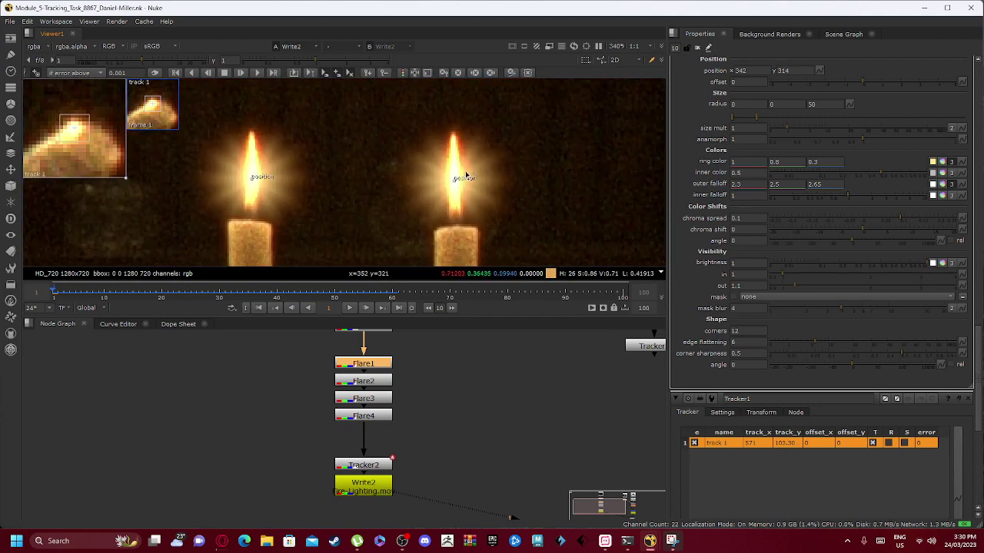
Play the flared candle shot and shorten the timeline range to end at frame 60, checking the glow up close
{"action": "left_click", "coordinate": [347, 309]}
{"action": "scroll", "coordinate": [404, 211], "scroll_direction": "up", "scroll_amount": 3}
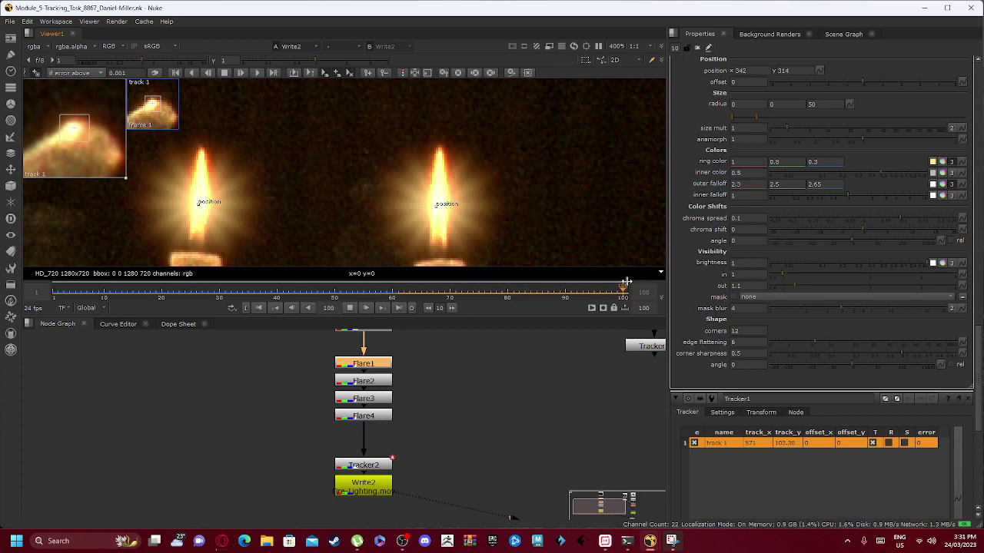
{"action": "left_click_drag", "start_coordinate": [626, 282], "coordinate": [393, 269]}
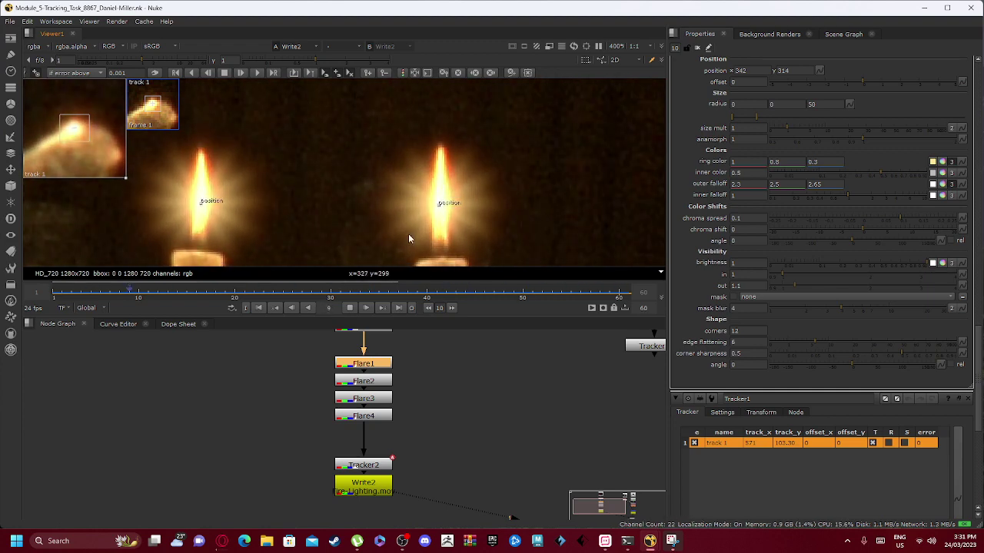
{"action": "scroll", "coordinate": [214, 180], "scroll_direction": "down", "scroll_amount": 2}
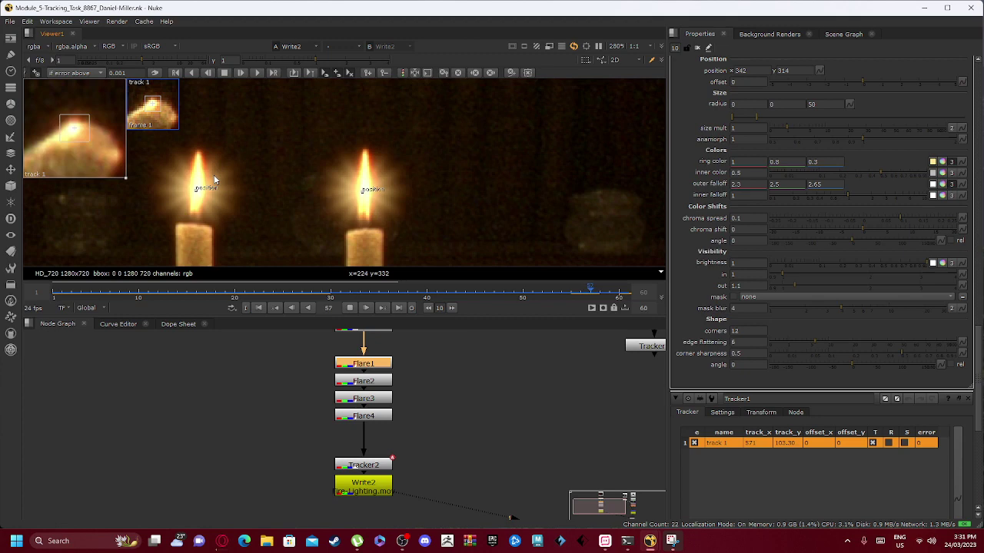
{"action": "scroll", "coordinate": [215, 179], "scroll_direction": "down", "scroll_amount": 1}
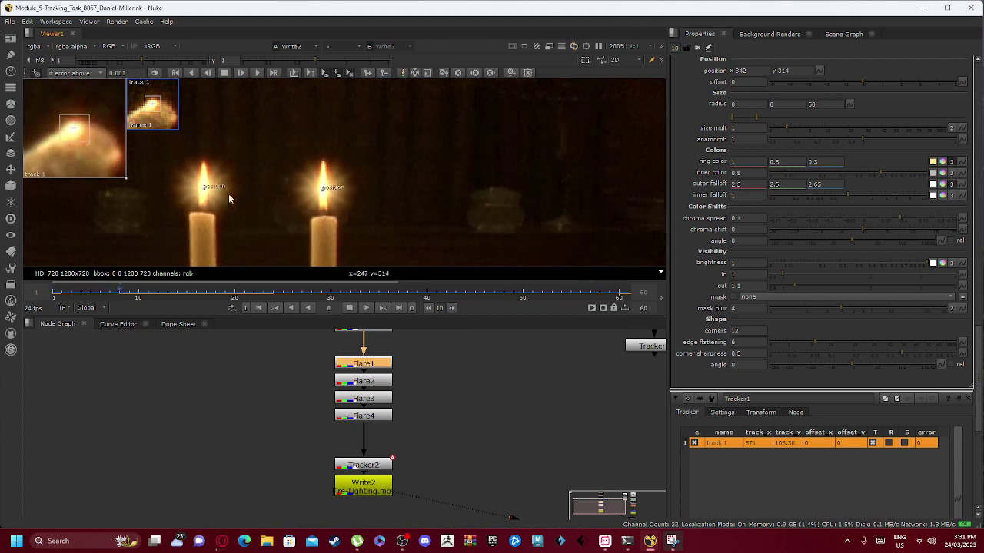
{"action": "left_click", "coordinate": [350, 308]}
Open Tracker2's properties and add a second track in the empty area outside the image's left edge
{"action": "middle_click_drag", "start_coordinate": [325, 418], "coordinate": [316, 370]}
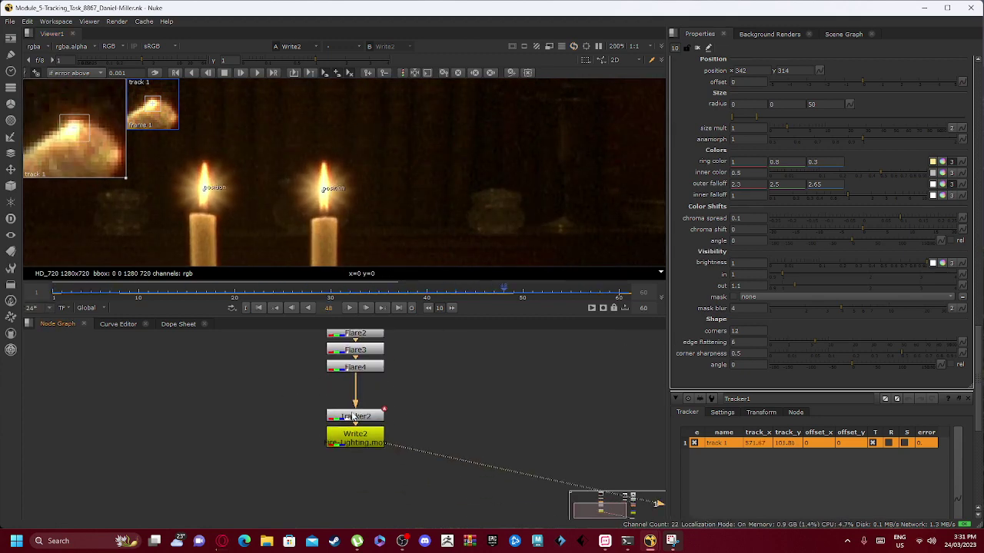
{"action": "double_click", "coordinate": [352, 417]}
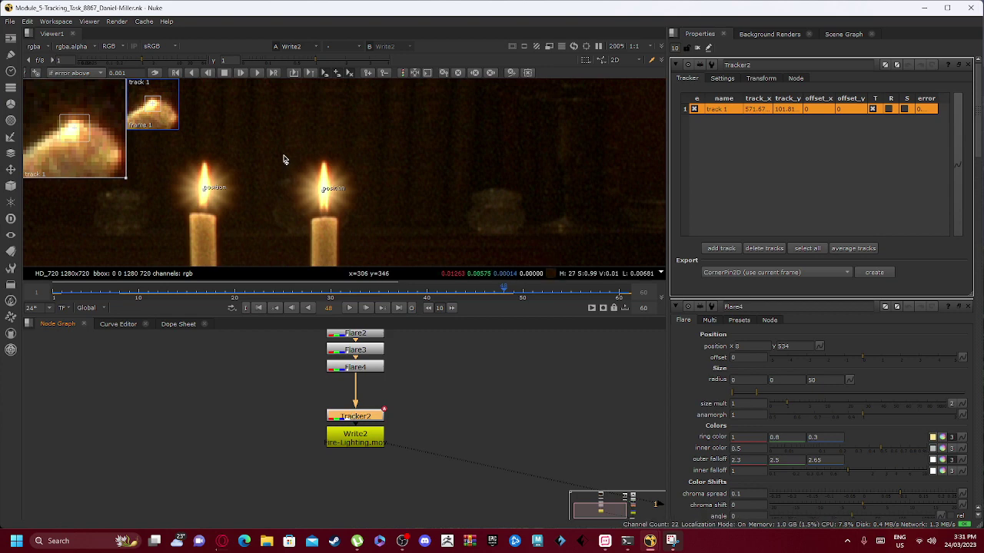
{"action": "scroll", "coordinate": [307, 184], "scroll_direction": "down", "scroll_amount": 4}
{"action": "middle_click_drag", "start_coordinate": [323, 199], "coordinate": [389, 185]}
{"action": "left_click", "coordinate": [256, 186], "text": "ctrl+alt"}
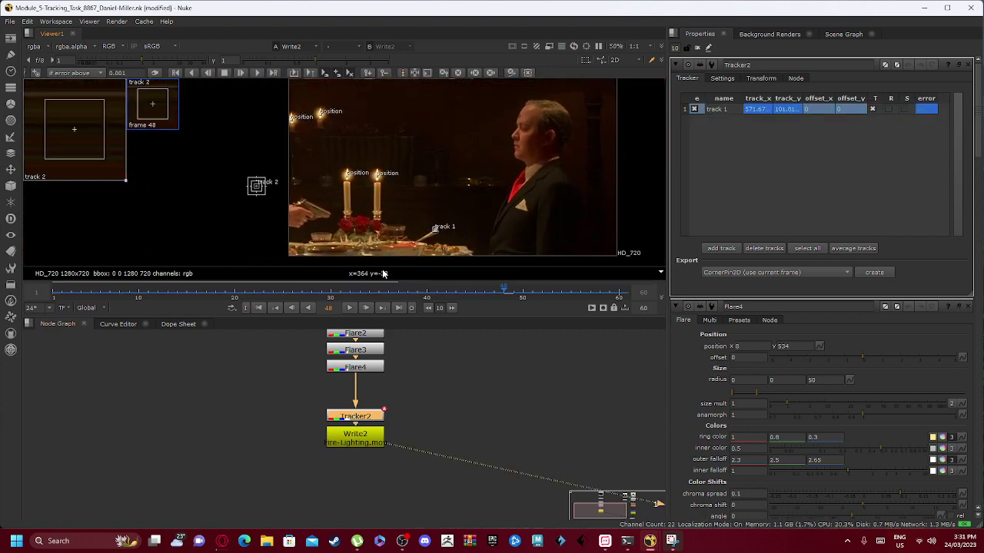
Undo the added second track and scrub the timeline to frame 1, checking the glow around the table candles up close
{"action": "key", "text": "ctrl+z"}
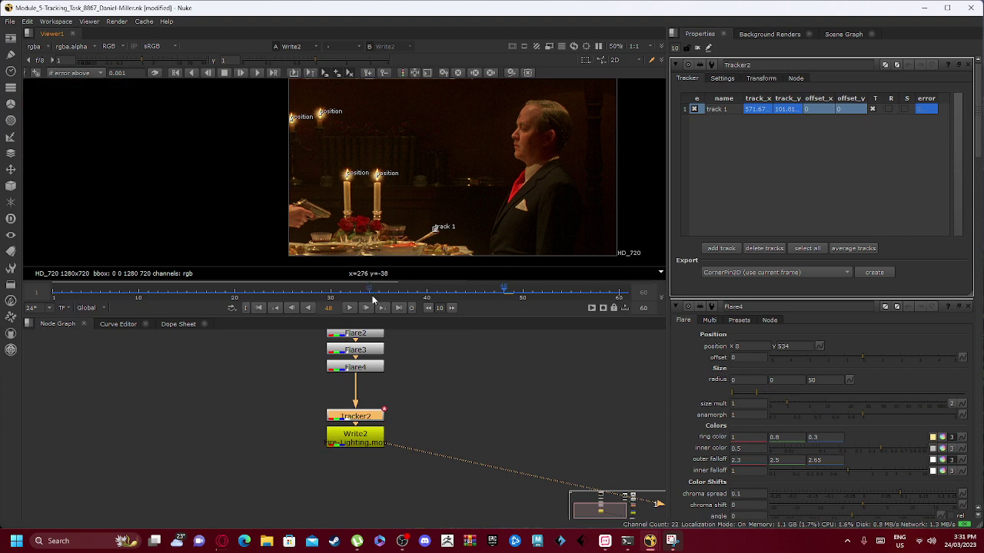
{"action": "scroll", "coordinate": [370, 186], "scroll_direction": "up", "scroll_amount": 5}
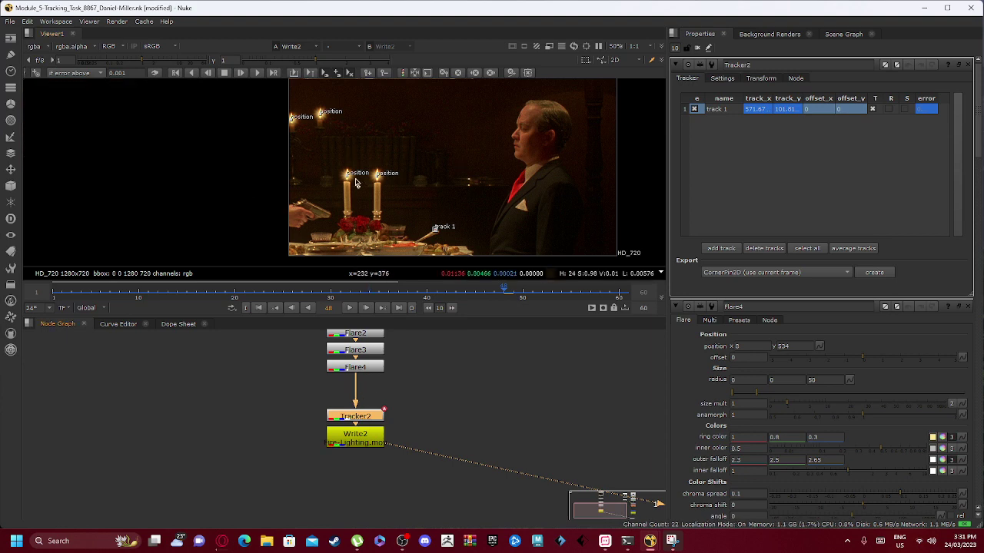
{"action": "middle_click_drag", "start_coordinate": [351, 166], "coordinate": [461, 238]}
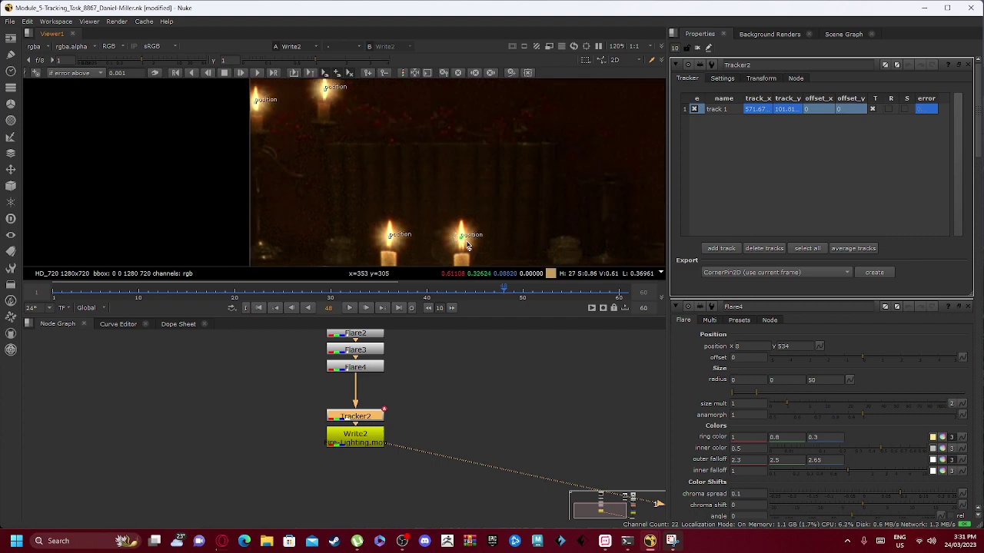
{"action": "middle_click_drag", "start_coordinate": [378, 184], "coordinate": [362, 149]}
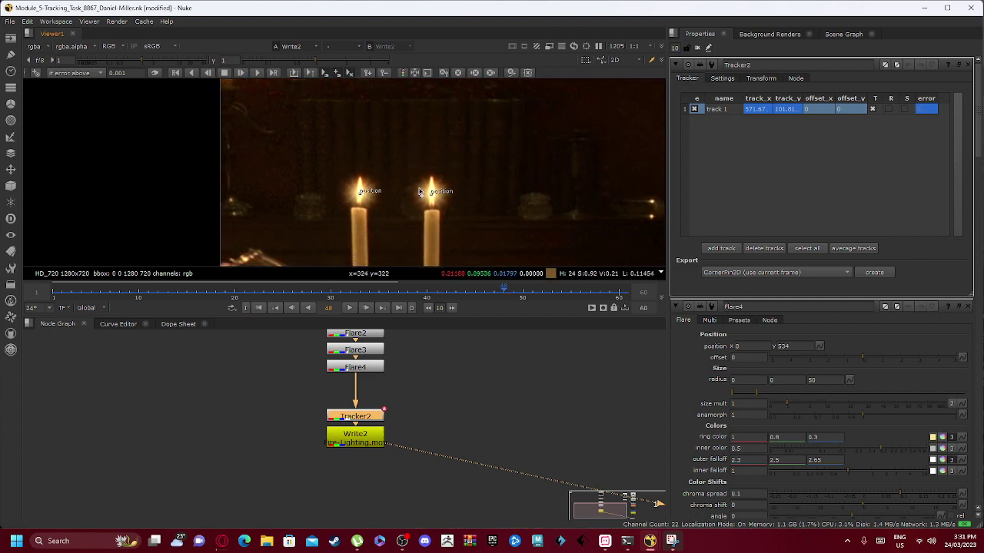
{"action": "scroll", "coordinate": [420, 191], "scroll_direction": "up", "scroll_amount": 2}
{"action": "left_click_drag", "start_coordinate": [77, 296], "coordinate": [192, 290]}
{"action": "left_click_drag", "start_coordinate": [96, 293], "coordinate": [55, 300]}
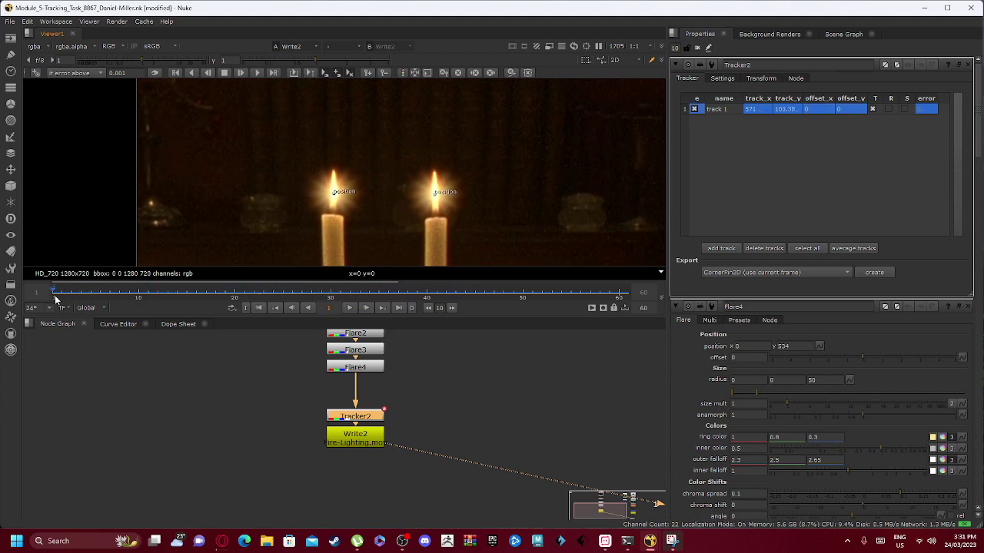
Open Write2's properties to review the Fire-Lighting.mov render settings, and bring the whole node tree into view
{"action": "double_click", "coordinate": [361, 443]}
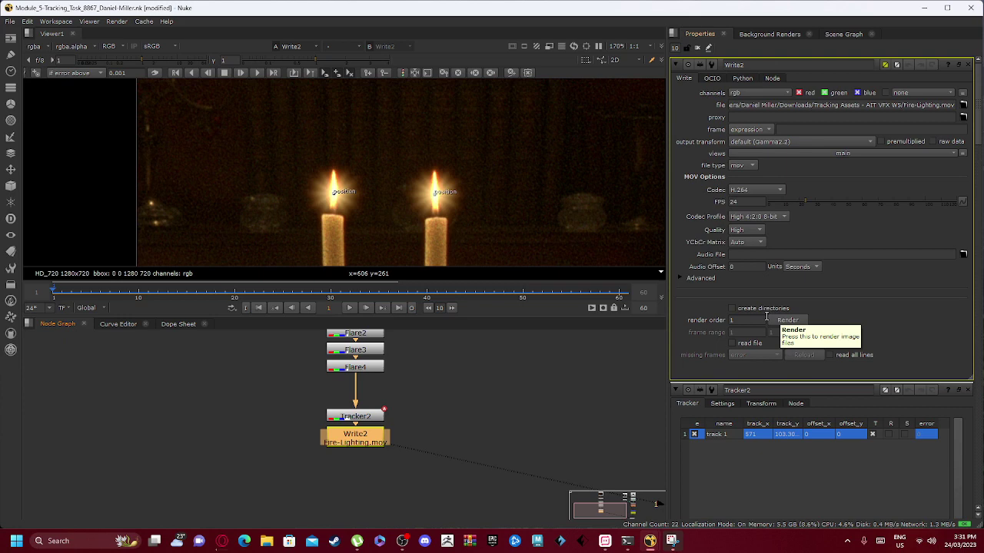
{"action": "scroll", "coordinate": [444, 404], "scroll_direction": "down", "scroll_amount": 5}
{"action": "middle_click_drag", "start_coordinate": [482, 385], "coordinate": [344, 428]}
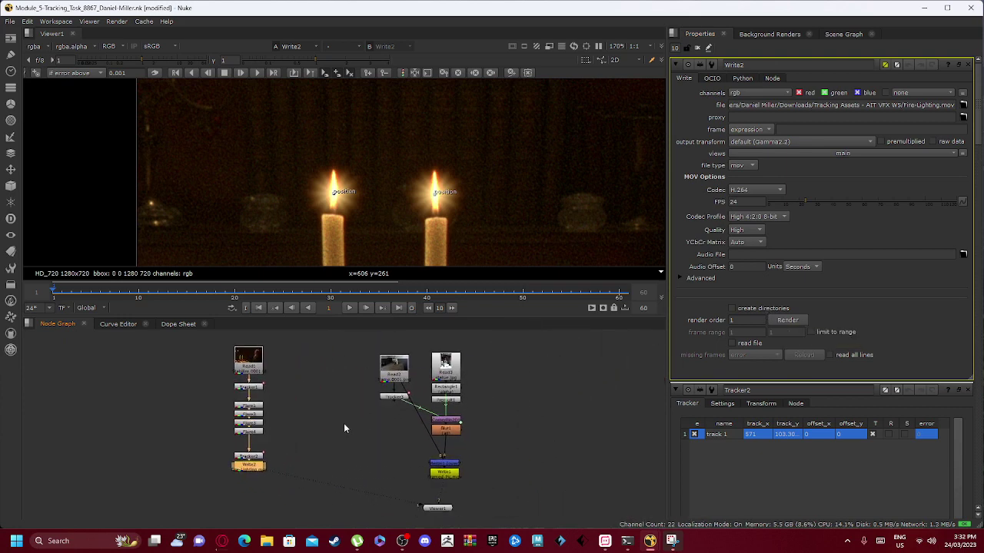
Open Read2's properties and show its framed-photo footage whole in the Viewer
{"action": "double_click", "coordinate": [394, 371]}
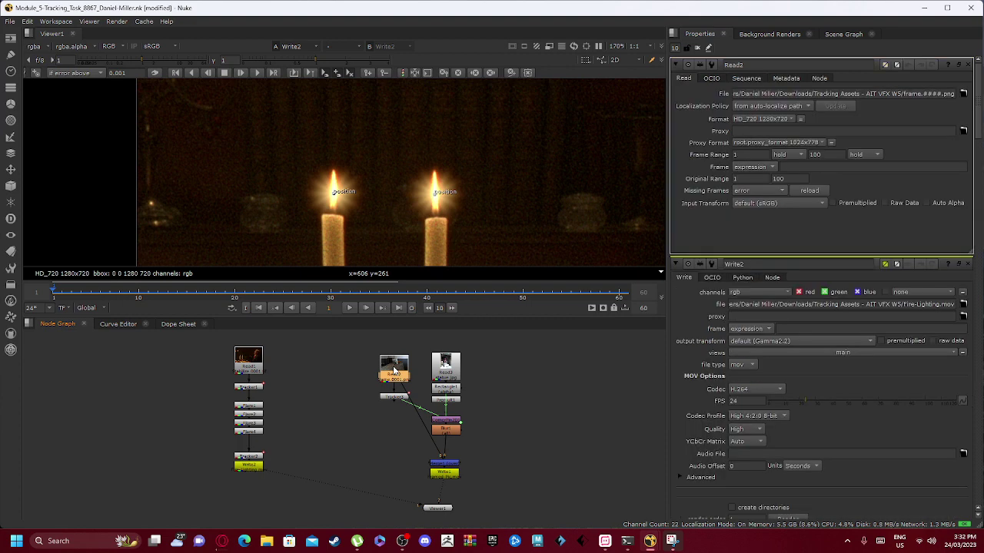
{"action": "key", "text": "1"}
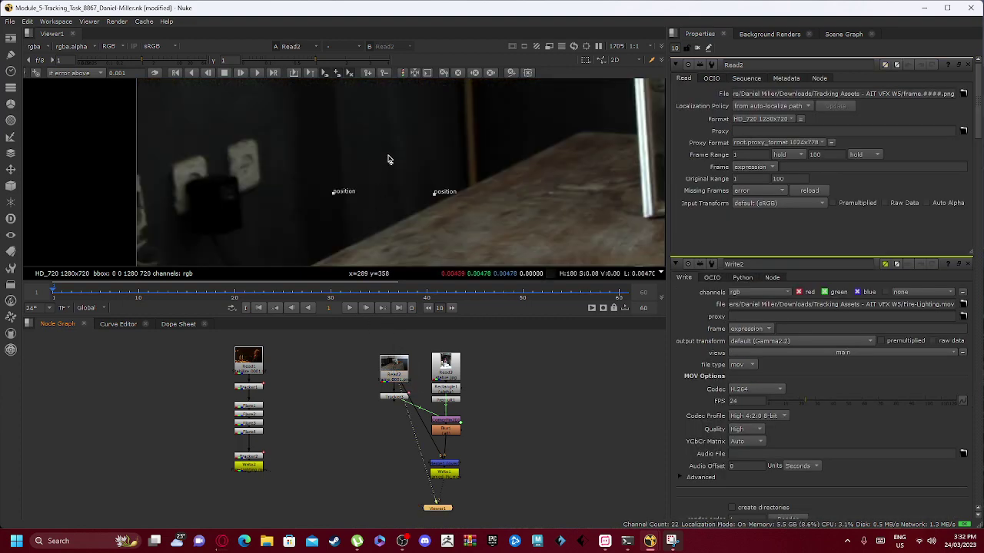
{"action": "scroll", "coordinate": [395, 182], "scroll_direction": "down", "scroll_amount": 5}
{"action": "scroll", "coordinate": [395, 183], "scroll_direction": "down", "scroll_amount": 3}
{"action": "middle_click_drag", "start_coordinate": [451, 187], "coordinate": [376, 201]}
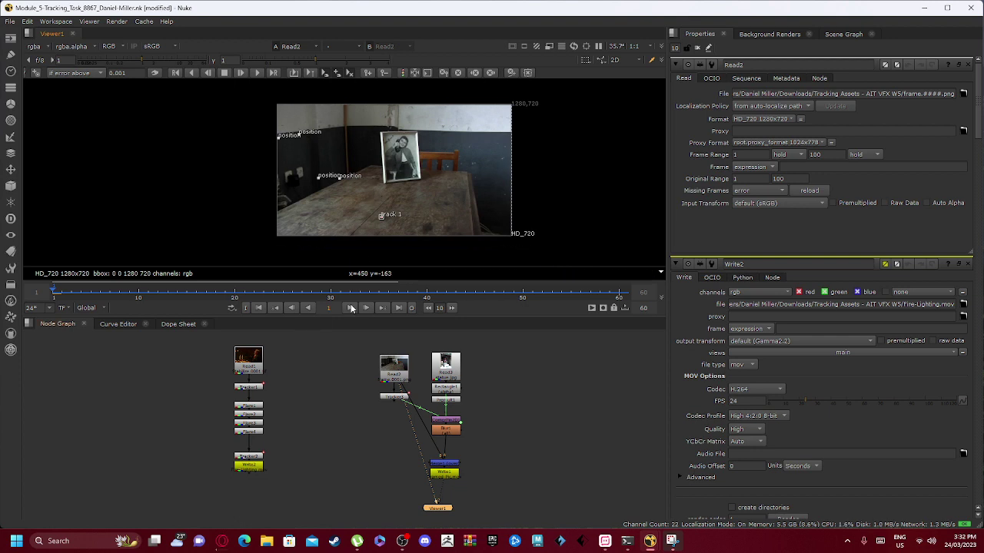
Play the framed-photo footage and extend the timeline range to end at frame 100
{"action": "left_click", "coordinate": [350, 308]}
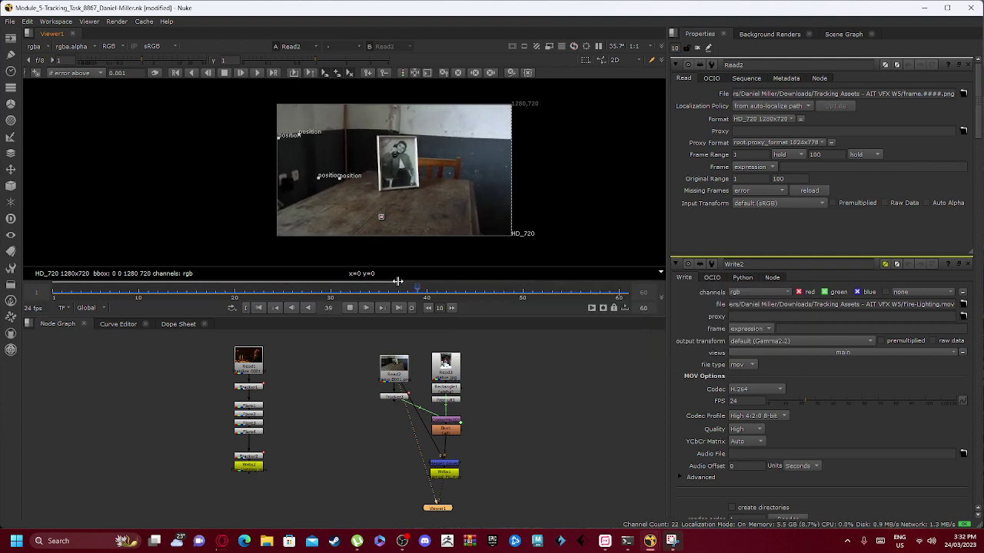
{"action": "left_click_drag", "start_coordinate": [400, 281], "coordinate": [625, 284]}
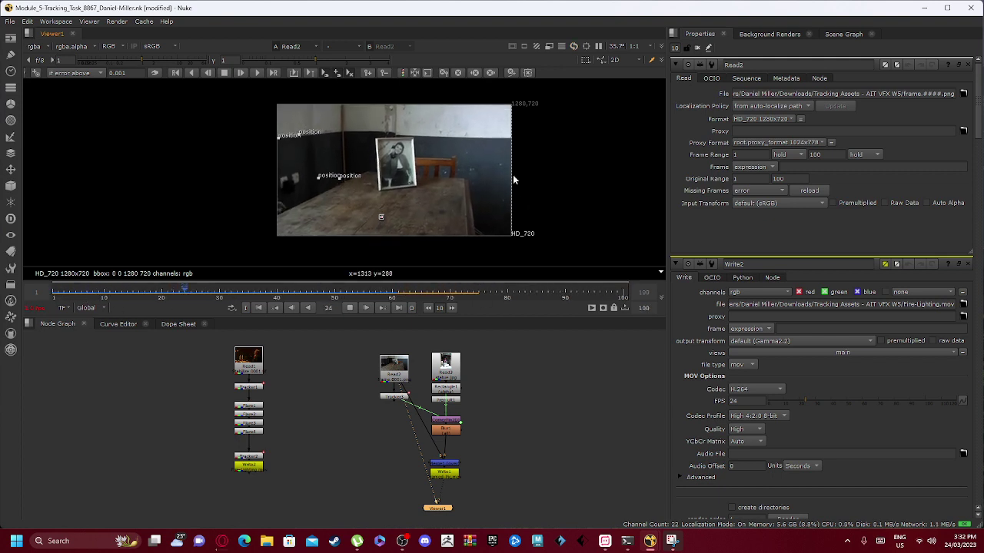
{"action": "scroll", "coordinate": [388, 157], "scroll_direction": "up", "scroll_amount": 1}
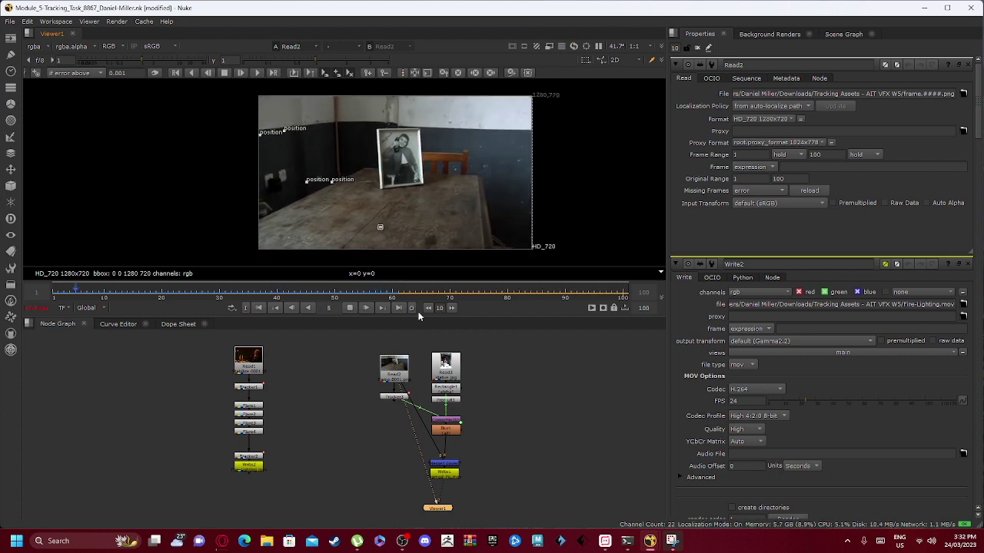
Open Tracker3's properties and examine its four tracks on the corners of the photo frame during playback
{"action": "scroll", "coordinate": [382, 396], "scroll_direction": "up", "scroll_amount": 3}
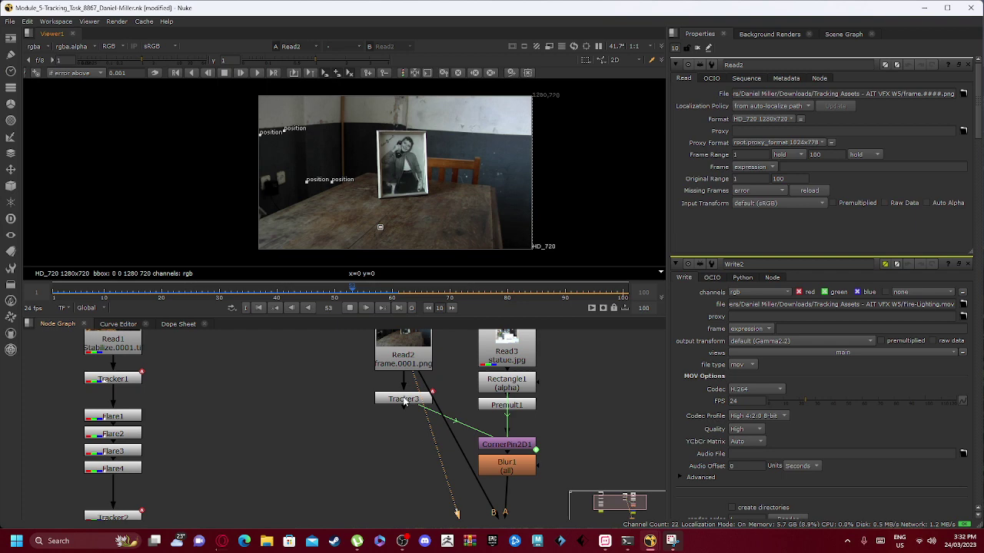
{"action": "double_click", "coordinate": [403, 399]}
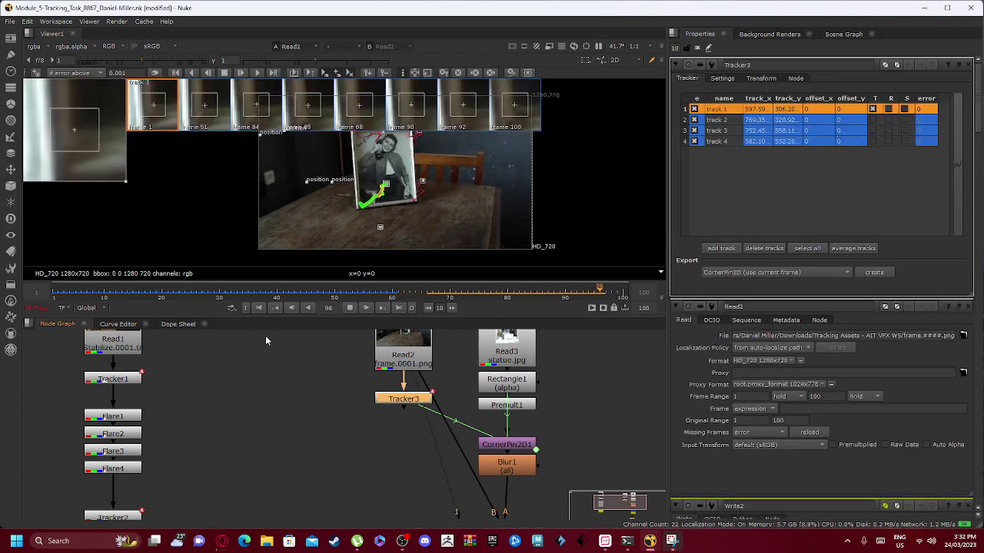
{"action": "scroll", "coordinate": [316, 219], "scroll_direction": "down", "scroll_amount": 1}
{"action": "scroll", "coordinate": [371, 186], "scroll_direction": "up", "scroll_amount": 5}
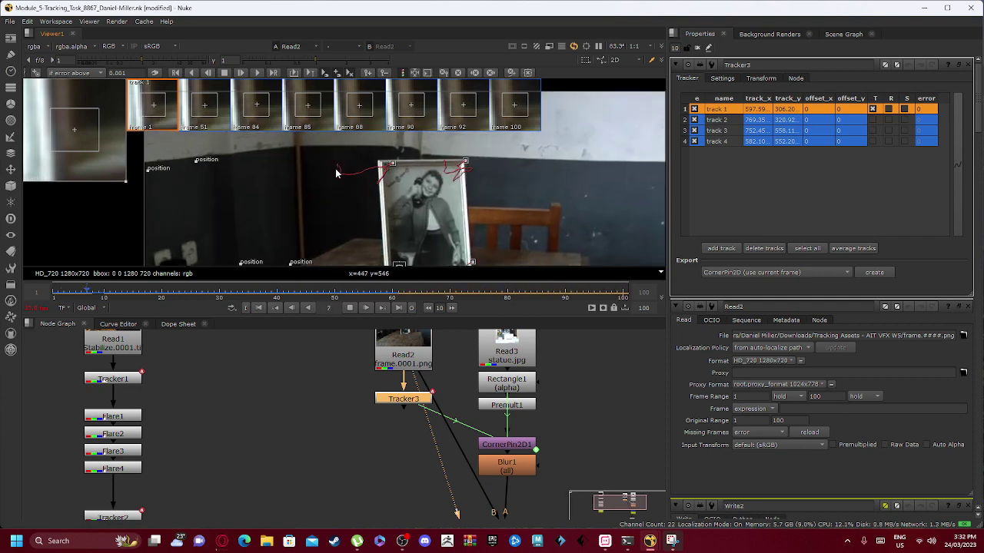
Show the Read3 statue.jpg image in the Viewer and examine the statue
{"action": "middle_click_drag", "start_coordinate": [419, 432], "coordinate": [332, 428]}
{"action": "scroll", "coordinate": [332, 428], "scroll_direction": "down", "scroll_amount": 2}
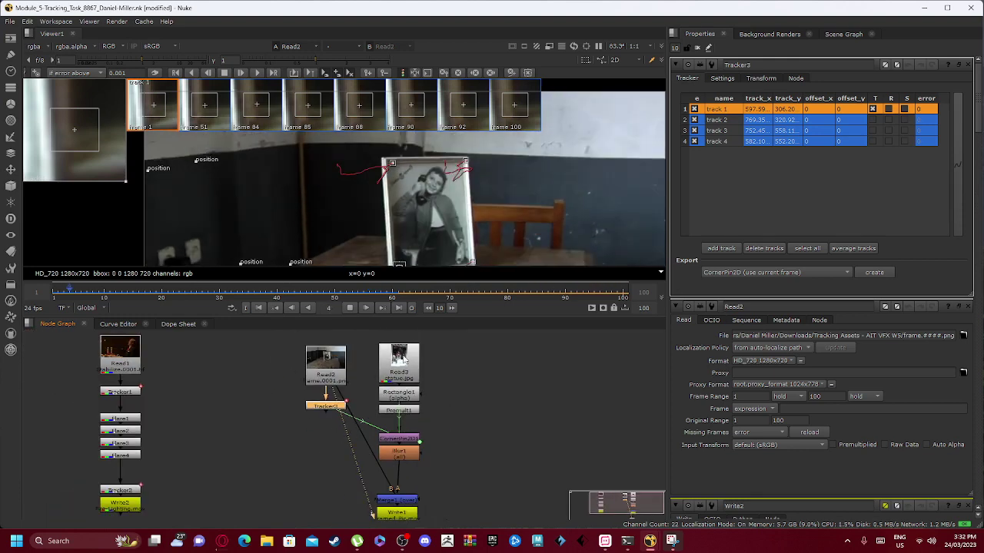
{"action": "key", "text": "1"}
{"action": "left_click", "coordinate": [425, 368]}
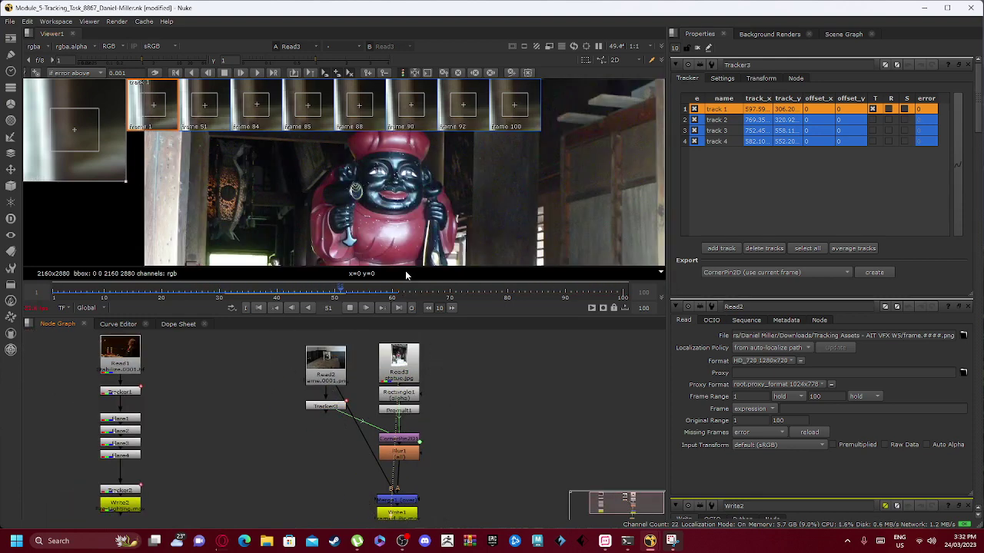
{"action": "scroll", "coordinate": [366, 216], "scroll_direction": "down", "scroll_amount": 6}
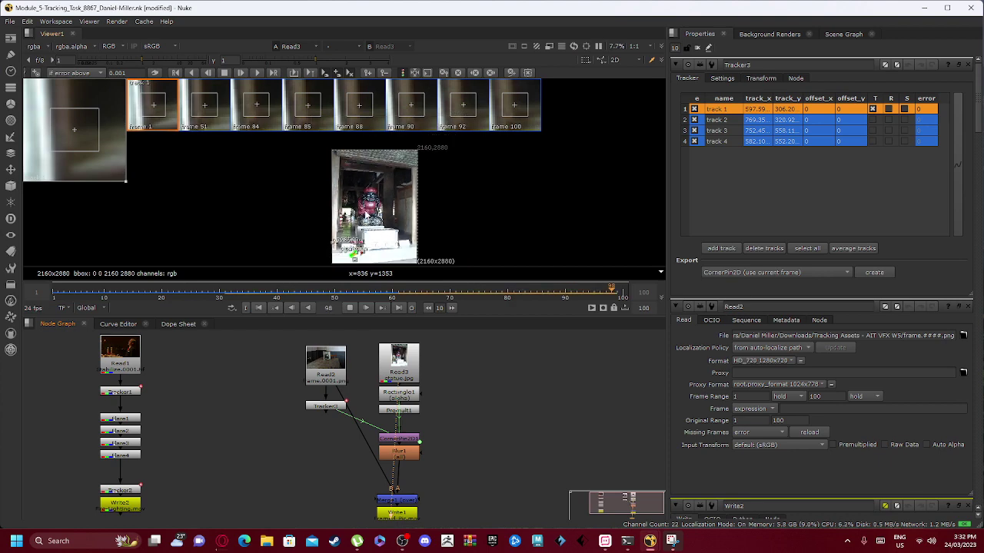
{"action": "scroll", "coordinate": [366, 215], "scroll_direction": "up", "scroll_amount": 3}
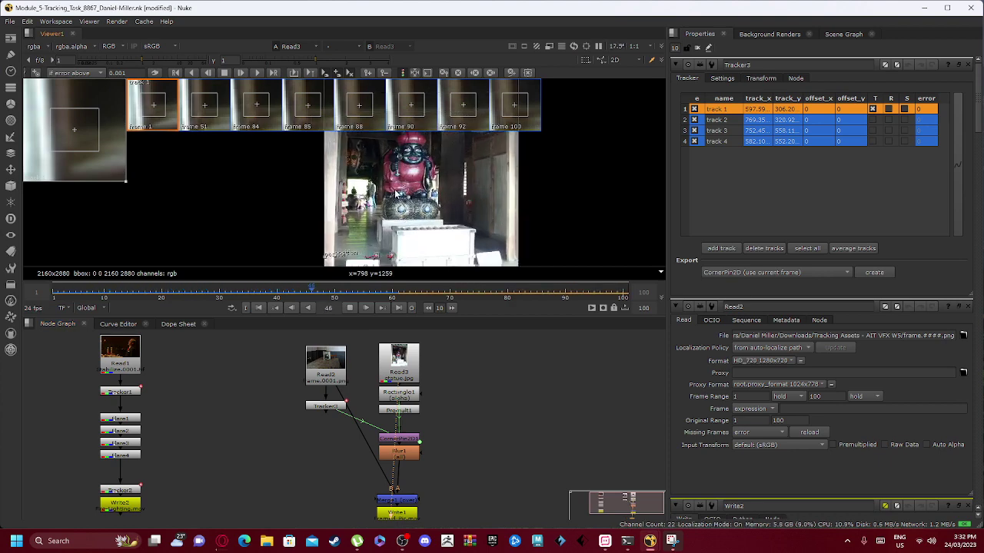
{"action": "middle_click_drag", "start_coordinate": [308, 264], "coordinate": [325, 264]}
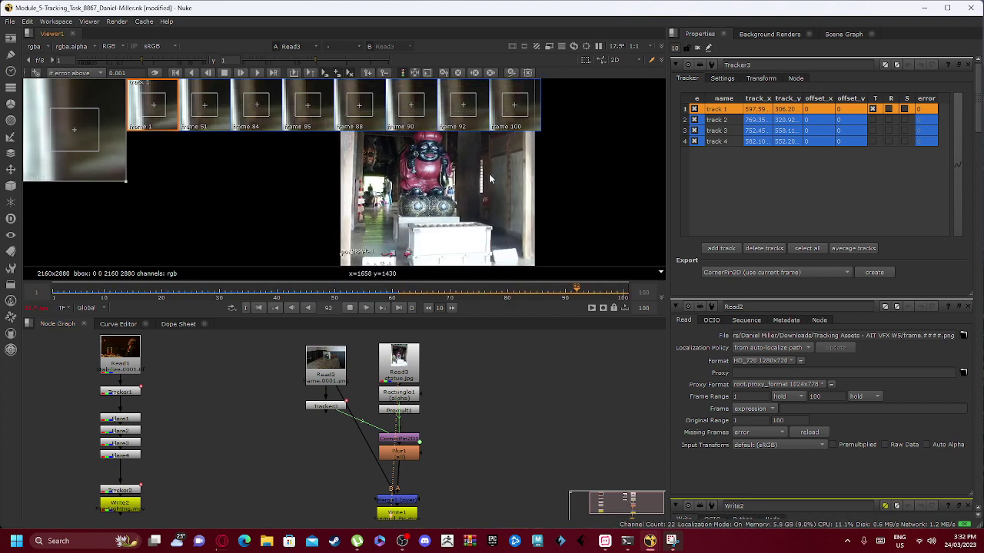
View Rectangle1's output and open its properties to review the alpha rectangle around the statue
{"action": "key", "text": "1"}
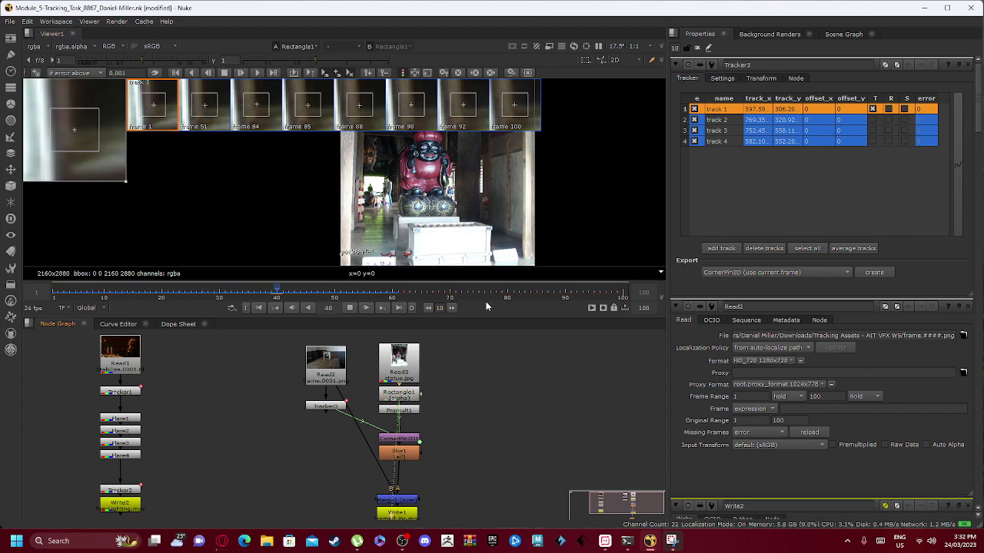
{"action": "scroll", "coordinate": [449, 235], "scroll_direction": "down", "scroll_amount": 3}
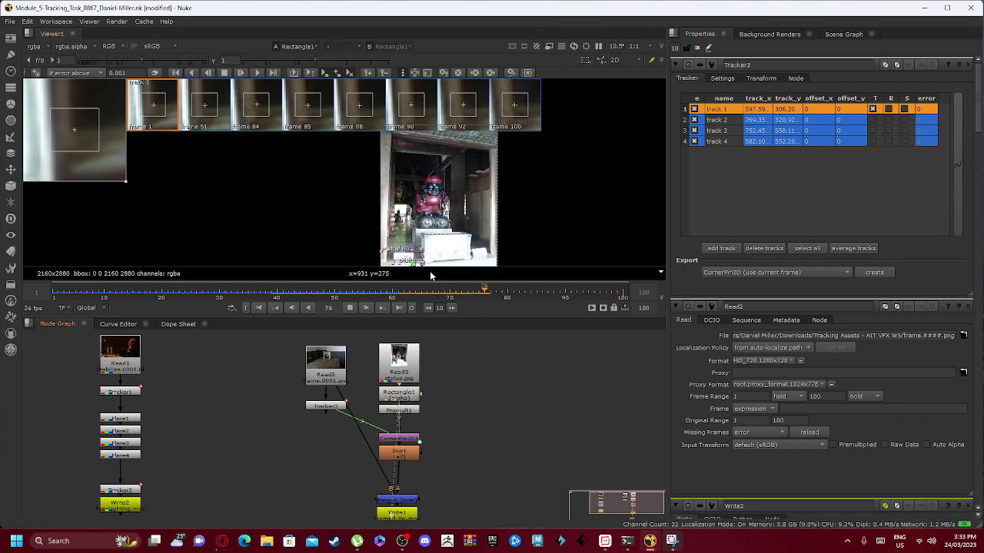
{"action": "double_click", "coordinate": [399, 396]}
{"action": "scroll", "coordinate": [430, 230], "scroll_direction": "up", "scroll_amount": 2}
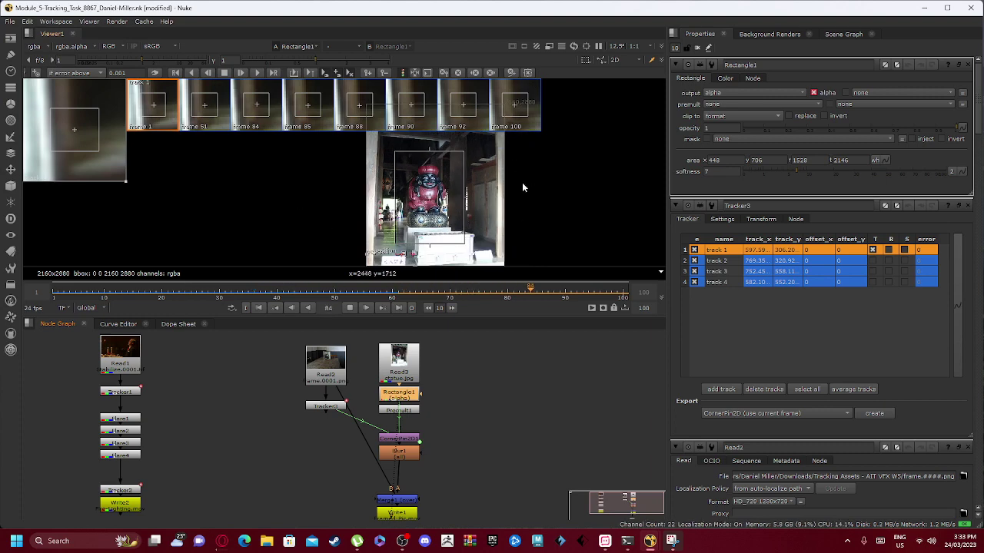
Close the properties of all nodes except Rectangle1 and inspect its rectangle around the statue up close
{"action": "left_click", "coordinate": [967, 208]}
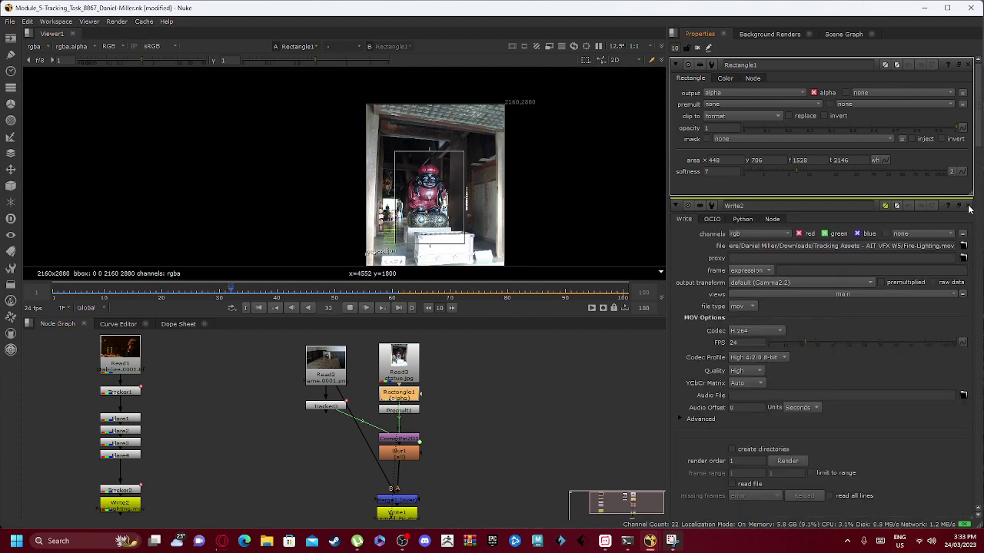
{"action": "left_click", "coordinate": [968, 208]}
{"action": "left_click", "coordinate": [967, 208]}
{"action": "left_click", "coordinate": [968, 208]}
{"action": "left_click", "coordinate": [968, 208]}
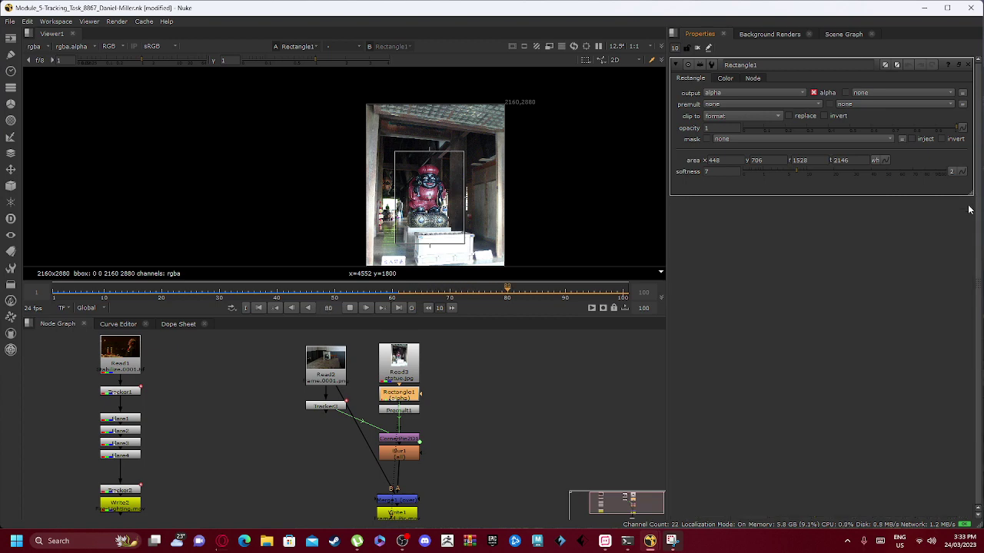
{"action": "scroll", "coordinate": [448, 201], "scroll_direction": "up", "scroll_amount": 4}
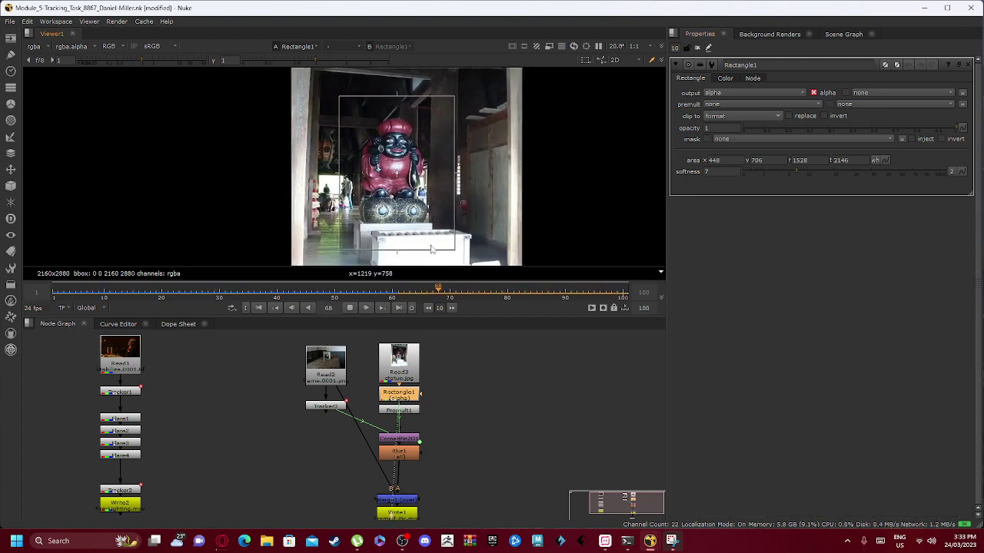
Open the properties of Premult1 and CornerPin2D1 to review the multiply settings and the four pinned corner positions
{"action": "double_click", "coordinate": [399, 411]}
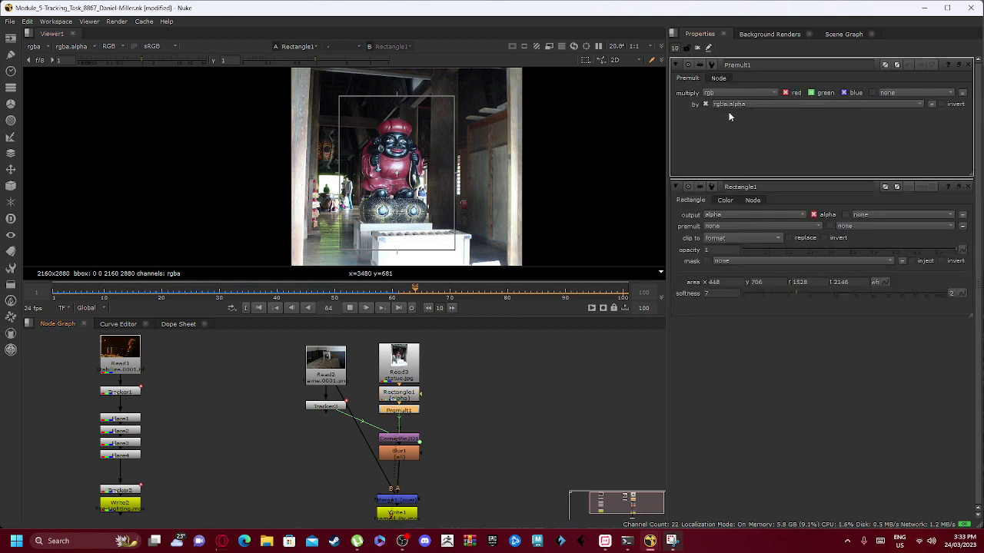
{"action": "middle_click_drag", "start_coordinate": [433, 444], "coordinate": [444, 400]}
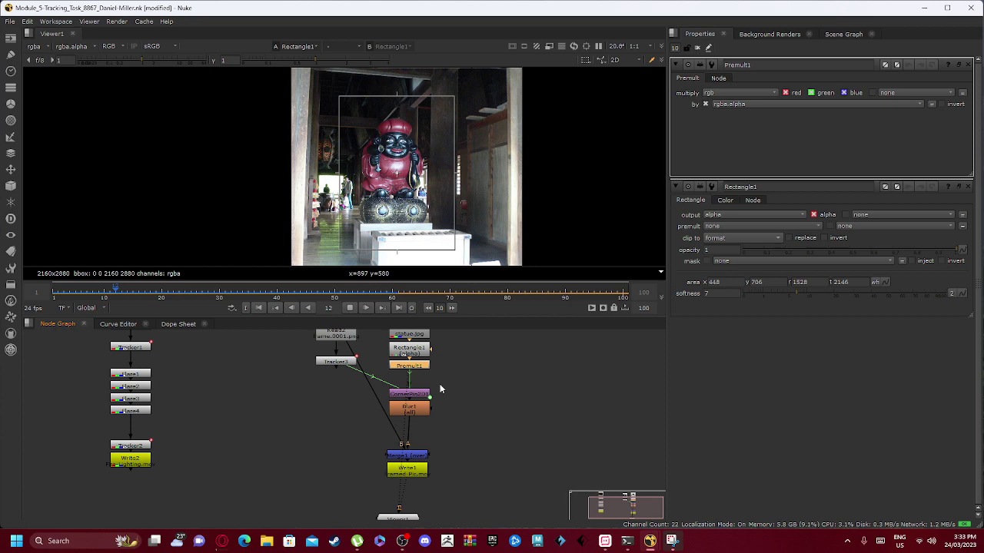
{"action": "double_click", "coordinate": [401, 395]}
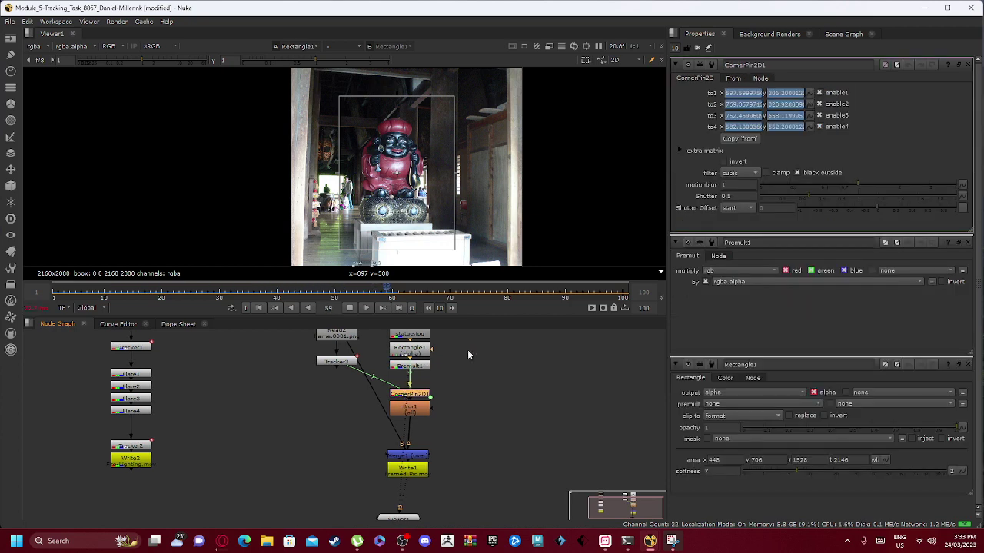
{"action": "scroll", "coordinate": [372, 196], "scroll_direction": "down", "scroll_amount": 6}
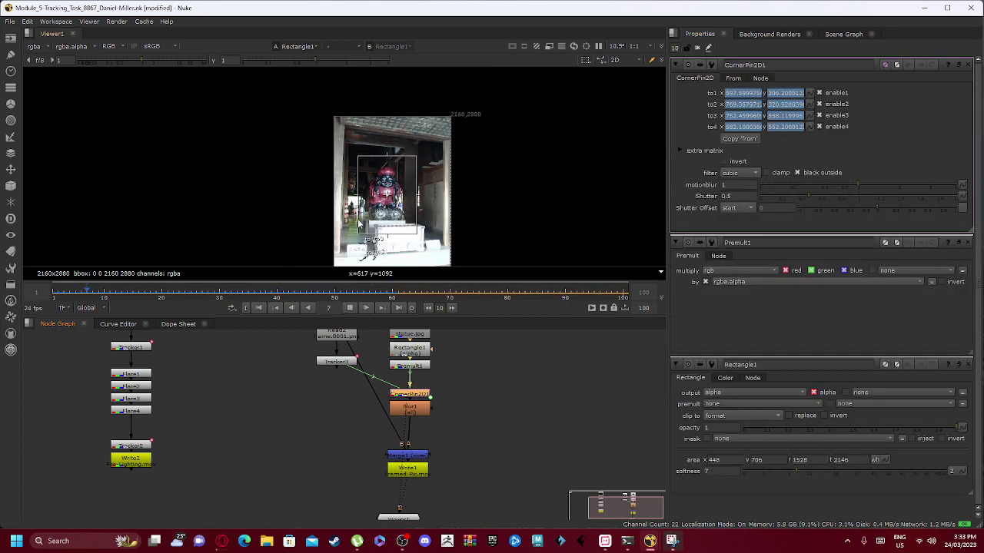
{"action": "middle_click_drag", "start_coordinate": [279, 175], "coordinate": [312, 154]}
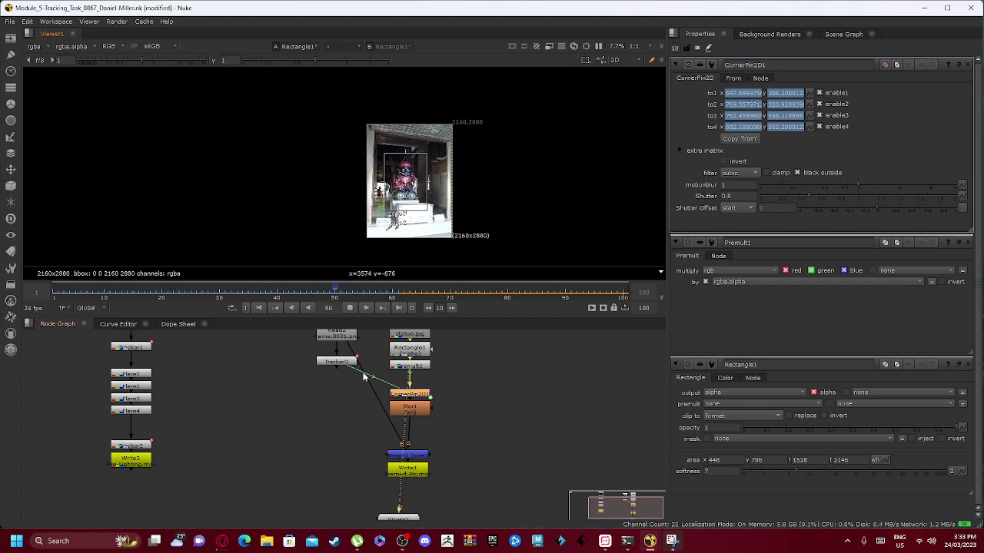
Reopen Tracker3's properties and compare its four tracks with the CornerPin2D1 corner points over the statue image
{"action": "double_click", "coordinate": [337, 365]}
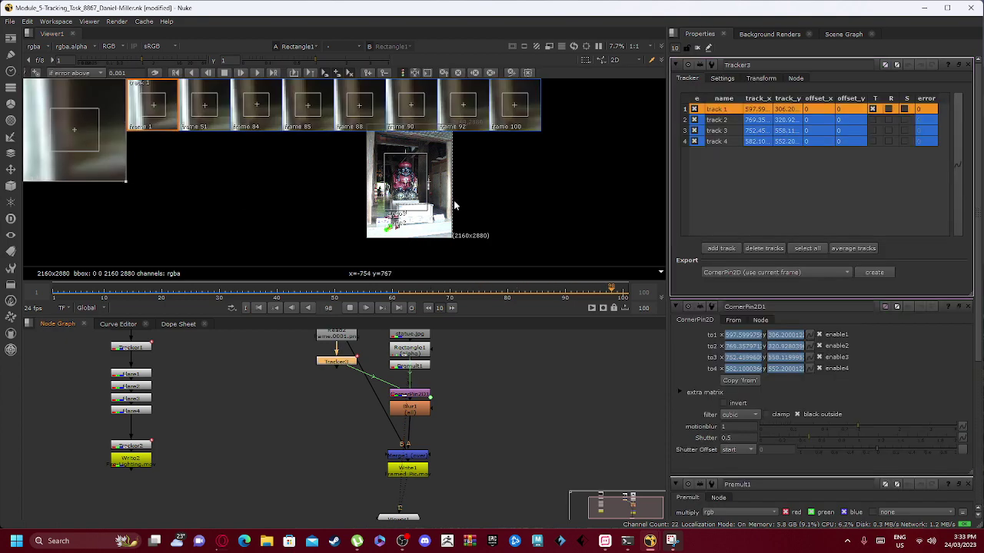
{"action": "scroll", "coordinate": [395, 201], "scroll_direction": "up", "scroll_amount": 5}
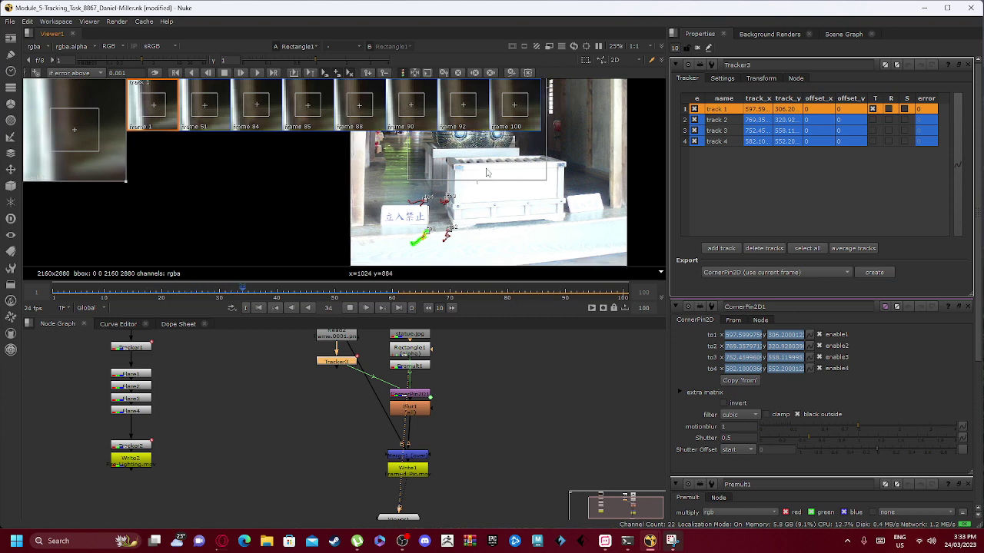
{"action": "scroll", "coordinate": [426, 199], "scroll_direction": "down", "scroll_amount": 2}
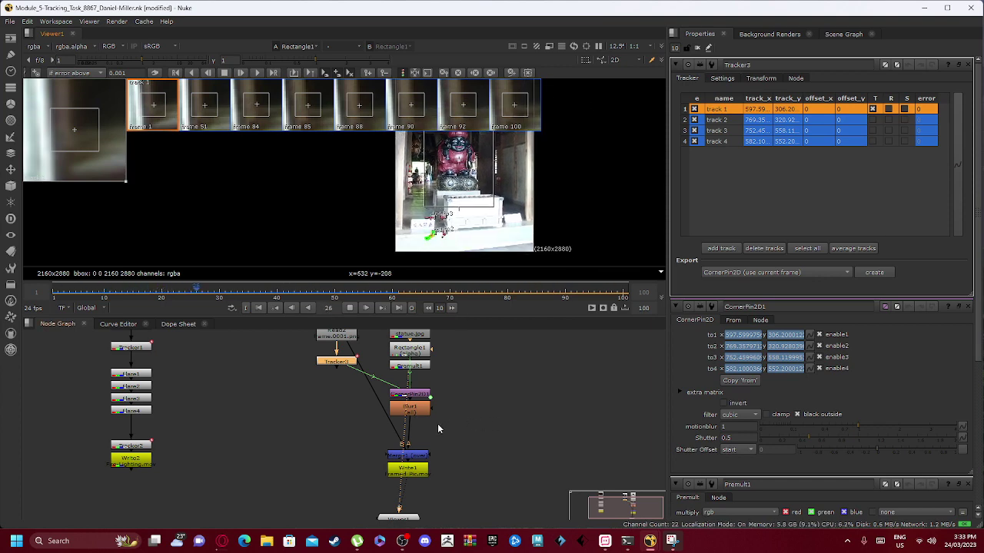
Open Blur1's properties and trace how Merge1 combines the blurred statue branch with the Read2 footage before Write1
{"action": "double_click", "coordinate": [409, 408]}
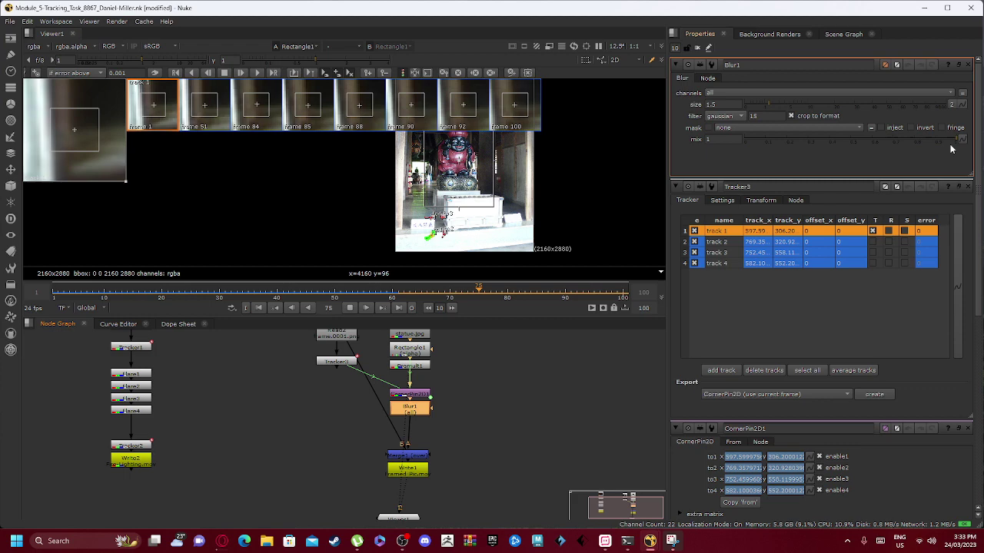
{"action": "scroll", "coordinate": [425, 230], "scroll_direction": "down", "scroll_amount": 2}
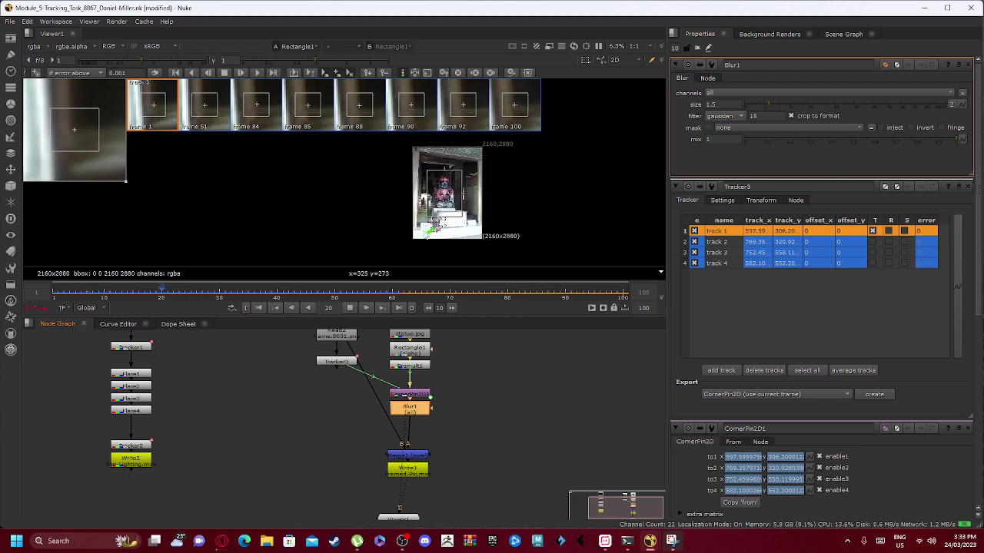
{"action": "middle_click_drag", "start_coordinate": [448, 444], "coordinate": [445, 348]}
{"action": "left_click", "coordinate": [387, 417]}
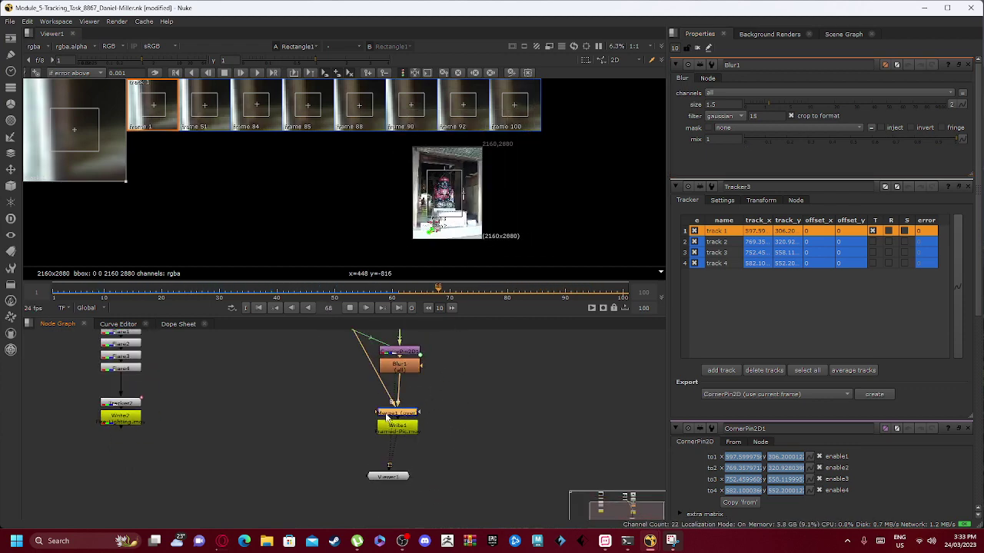
{"action": "middle_click_drag", "start_coordinate": [344, 371], "coordinate": [415, 442]}
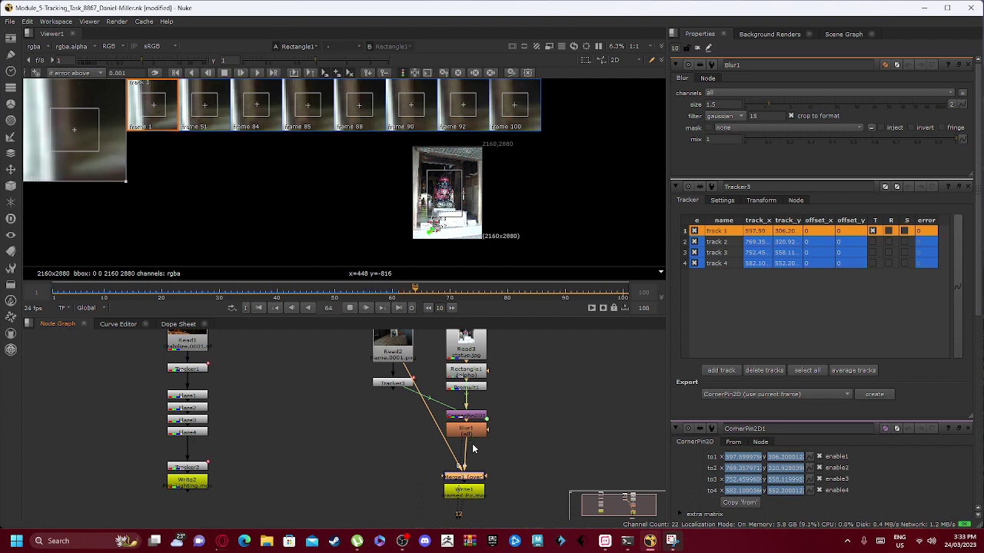
{"action": "middle_click_drag", "start_coordinate": [439, 457], "coordinate": [387, 383]}
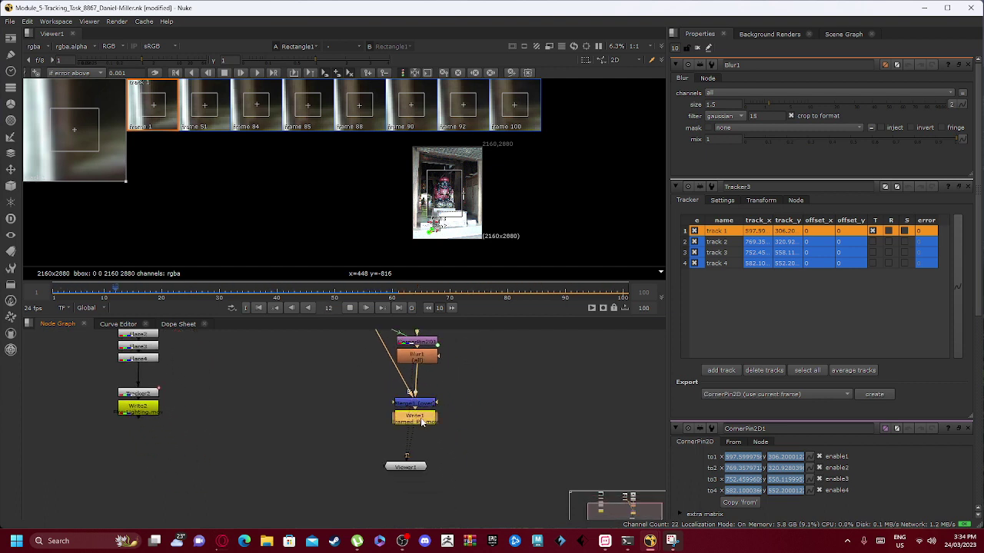
View Write1's output and close Tracker3's properties to see the composited photo frame on the table
{"action": "left_click", "coordinate": [401, 465]}
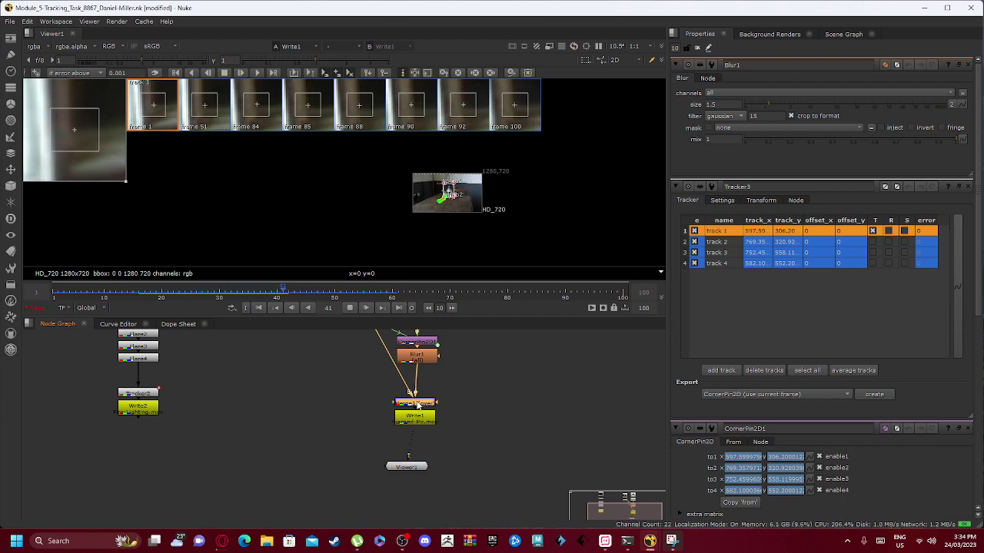
{"action": "scroll", "coordinate": [451, 203], "scroll_direction": "up", "scroll_amount": 5}
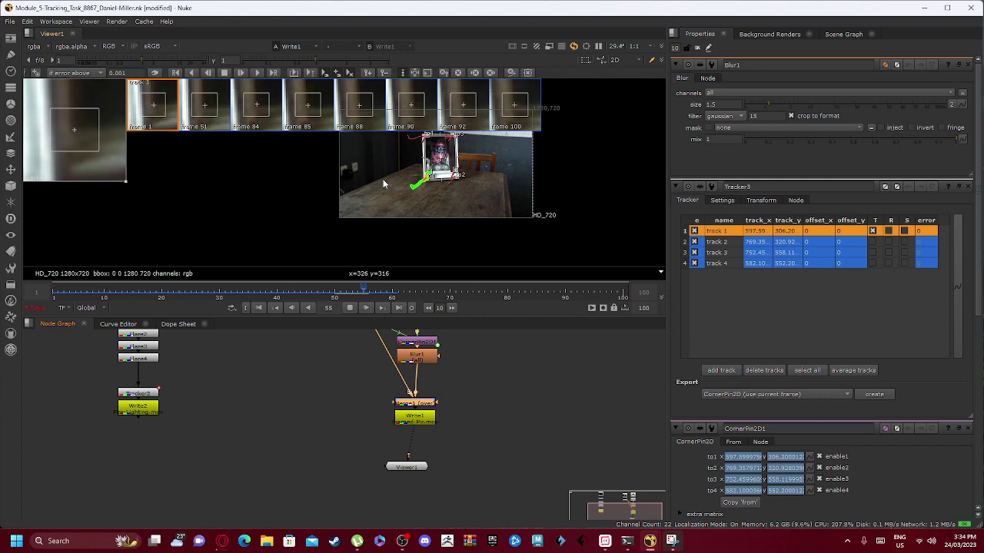
{"action": "middle_click_drag", "start_coordinate": [338, 215], "coordinate": [360, 193]}
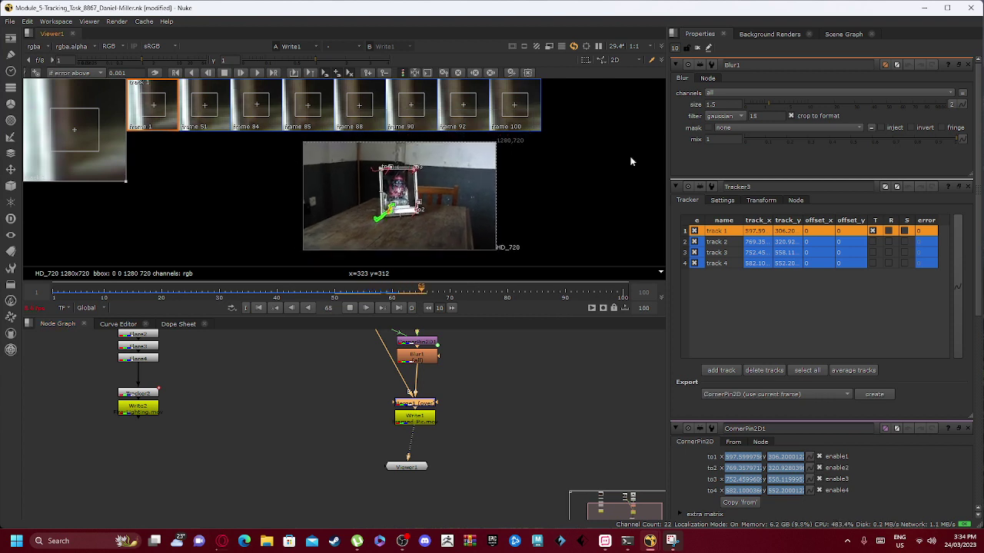
{"action": "left_click", "coordinate": [968, 186]}
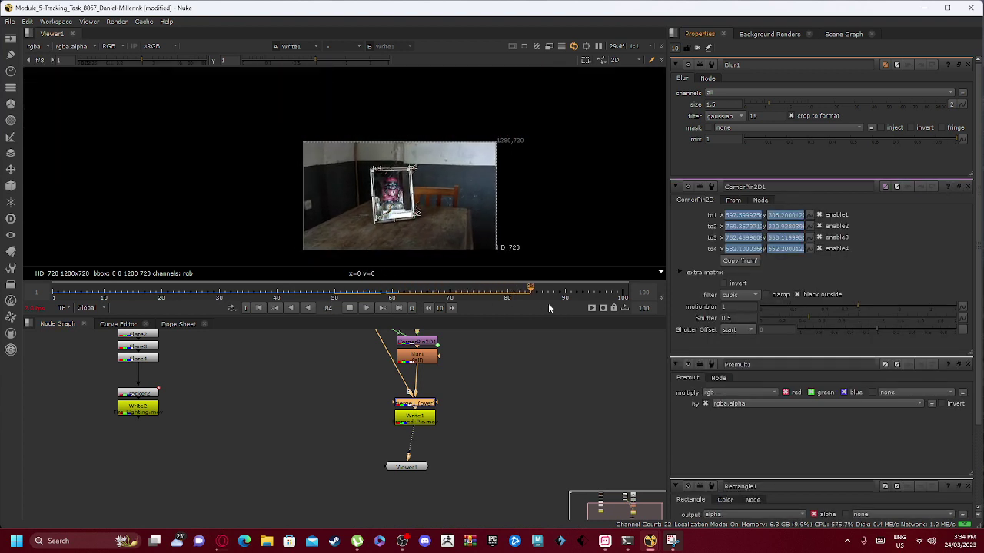
Scrub the composite and replay it from frame 1, inspecting the statue inside the photo frame up close
{"action": "left_click_drag", "start_coordinate": [506, 295], "coordinate": [474, 293]}
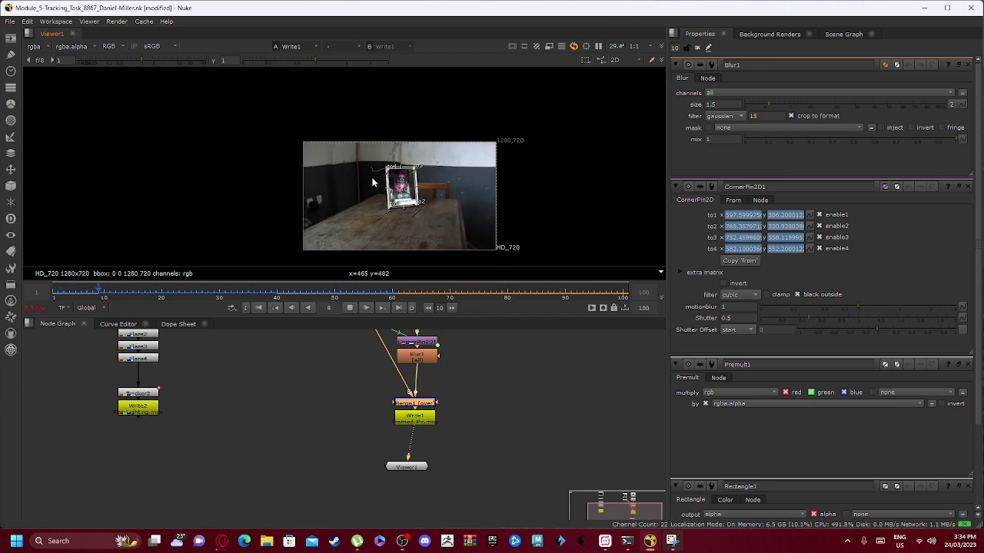
{"action": "scroll", "coordinate": [408, 201], "scroll_direction": "up", "scroll_amount": 3}
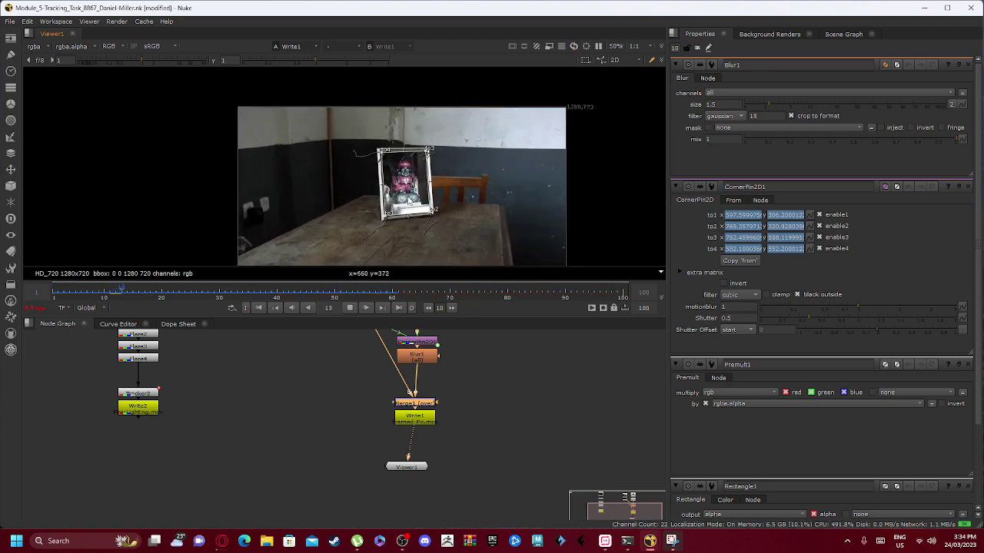
{"action": "left_click", "coordinate": [55, 293]}
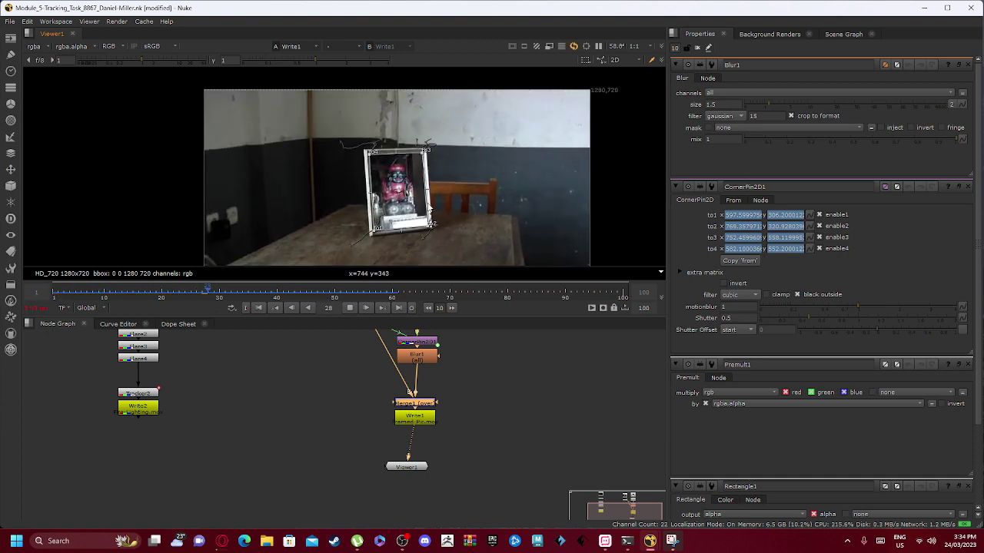
{"action": "scroll", "coordinate": [418, 206], "scroll_direction": "down", "scroll_amount": 3}
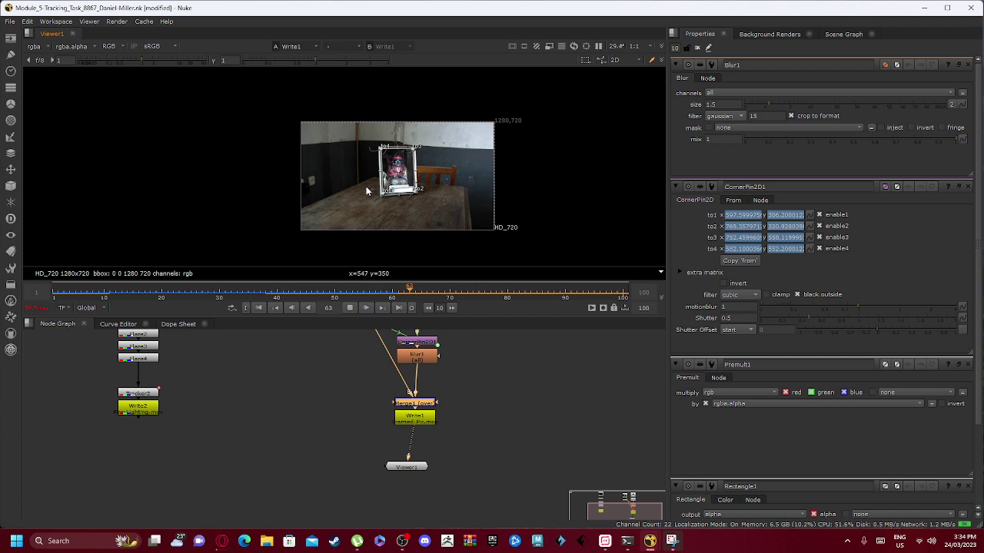
Close the properties of Blur1, CornerPin2D1, Premult1 and Rectangle1 and watch the composite without overlays
{"action": "left_click", "coordinate": [968, 65]}
{"action": "left_click", "coordinate": [968, 65]}
{"action": "left_click", "coordinate": [968, 64]}
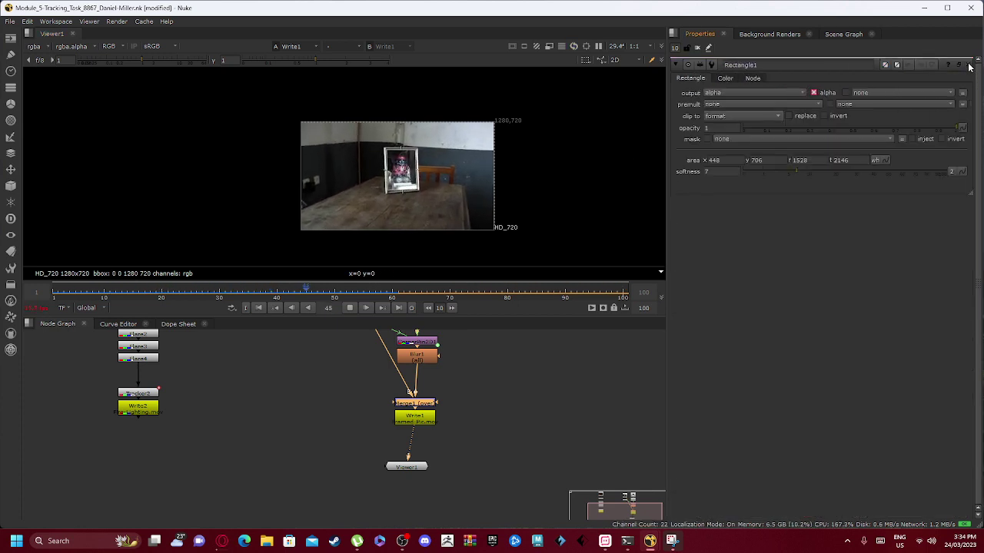
{"action": "left_click", "coordinate": [968, 64]}
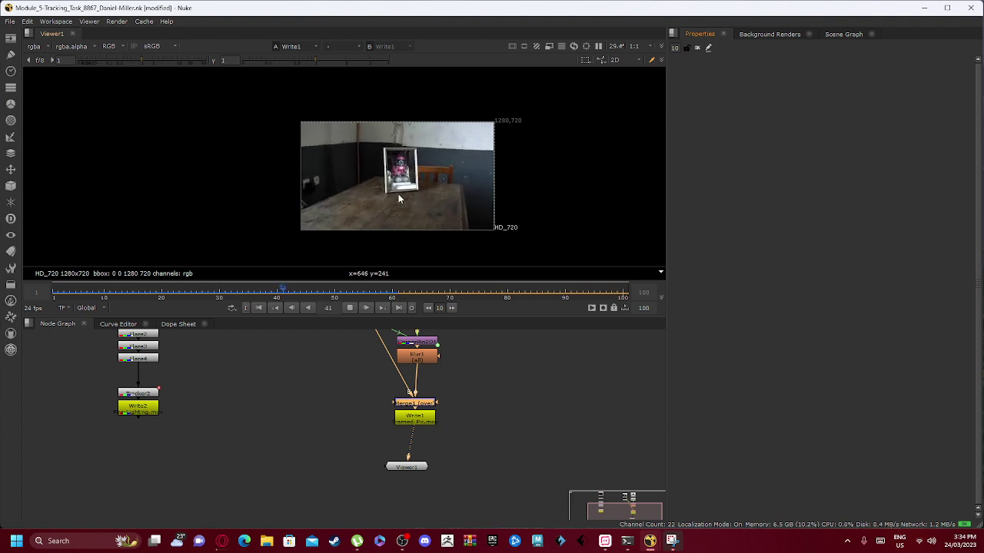
{"action": "scroll", "coordinate": [398, 194], "scroll_direction": "up", "scroll_amount": 2}
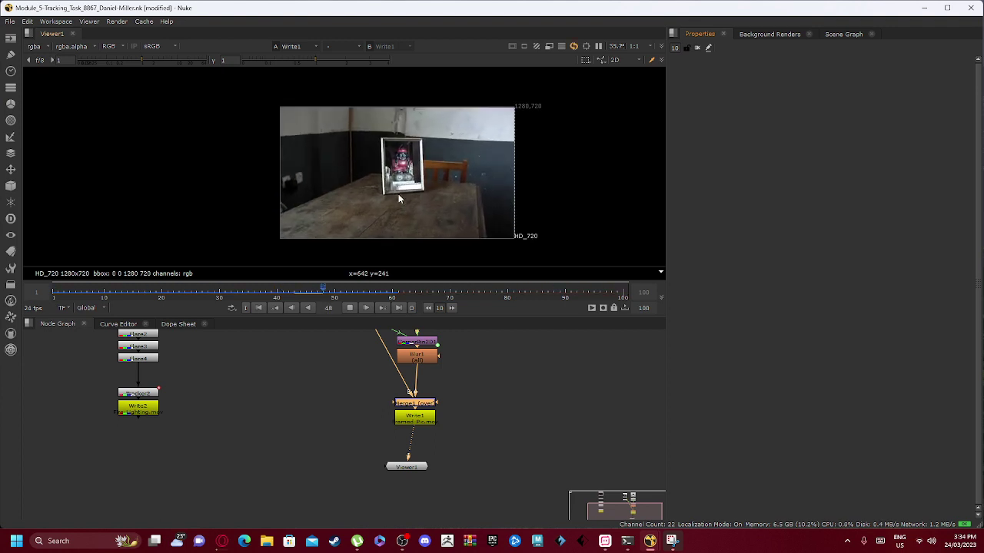
Stop the playback and open Write1's properties to review the movie export settings
{"action": "left_click", "coordinate": [350, 308]}
{"action": "double_click", "coordinate": [422, 422]}
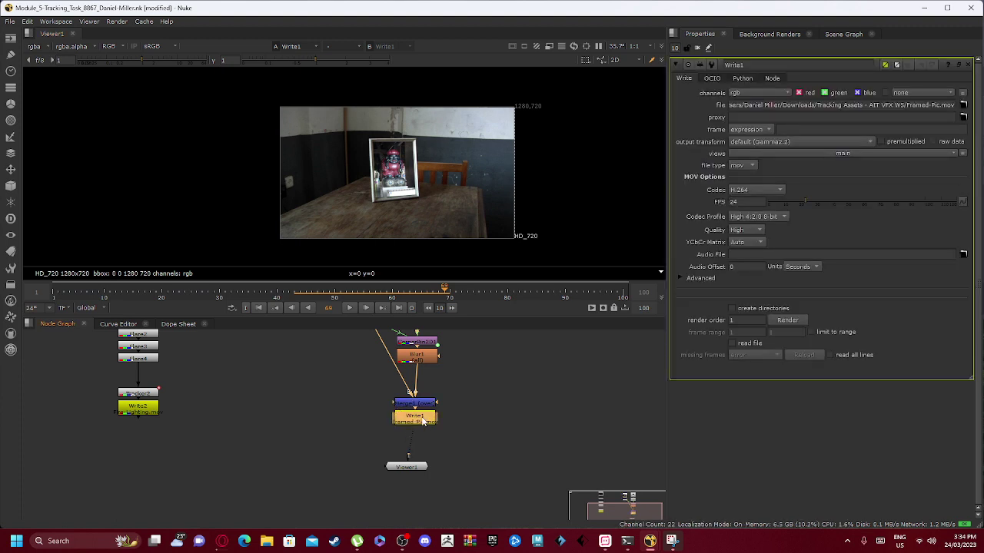